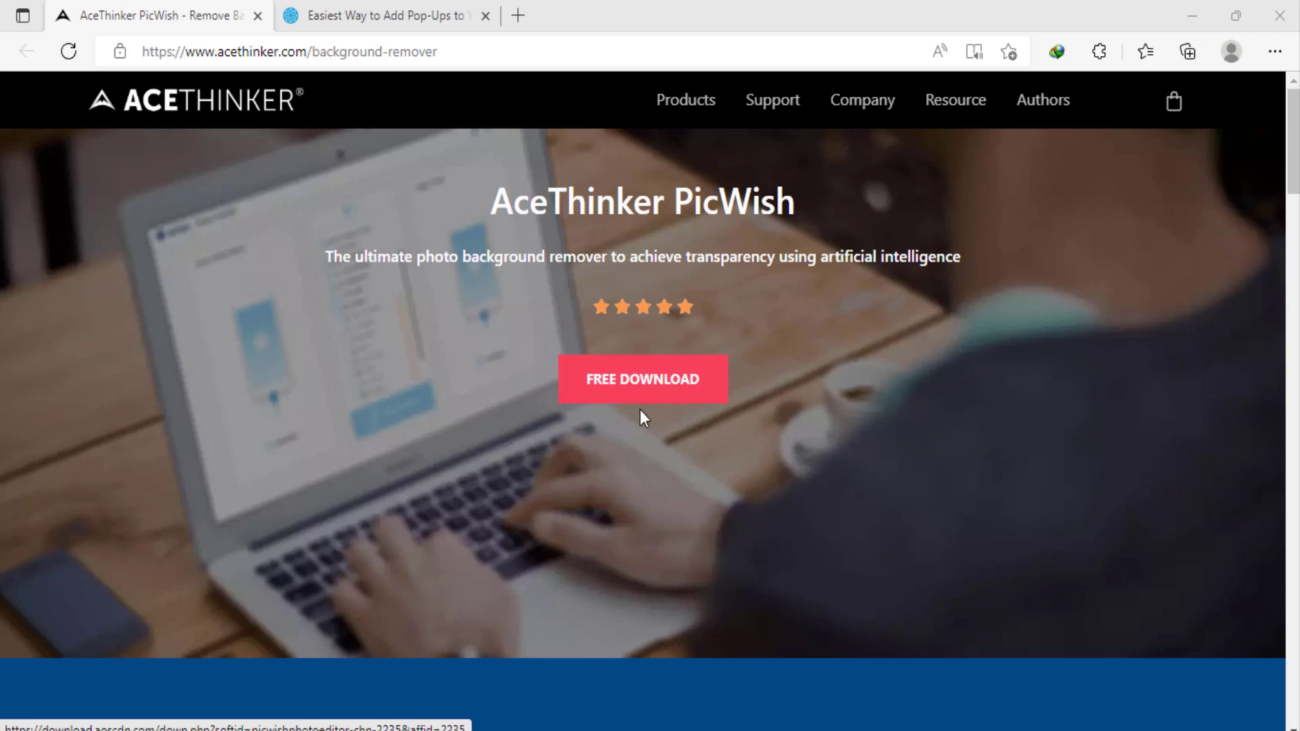
pyautogui.scroll(-3, 640, 409)
pyautogui.scroll(-4, 658, 413)
pyautogui.scroll(2, 651, 419)
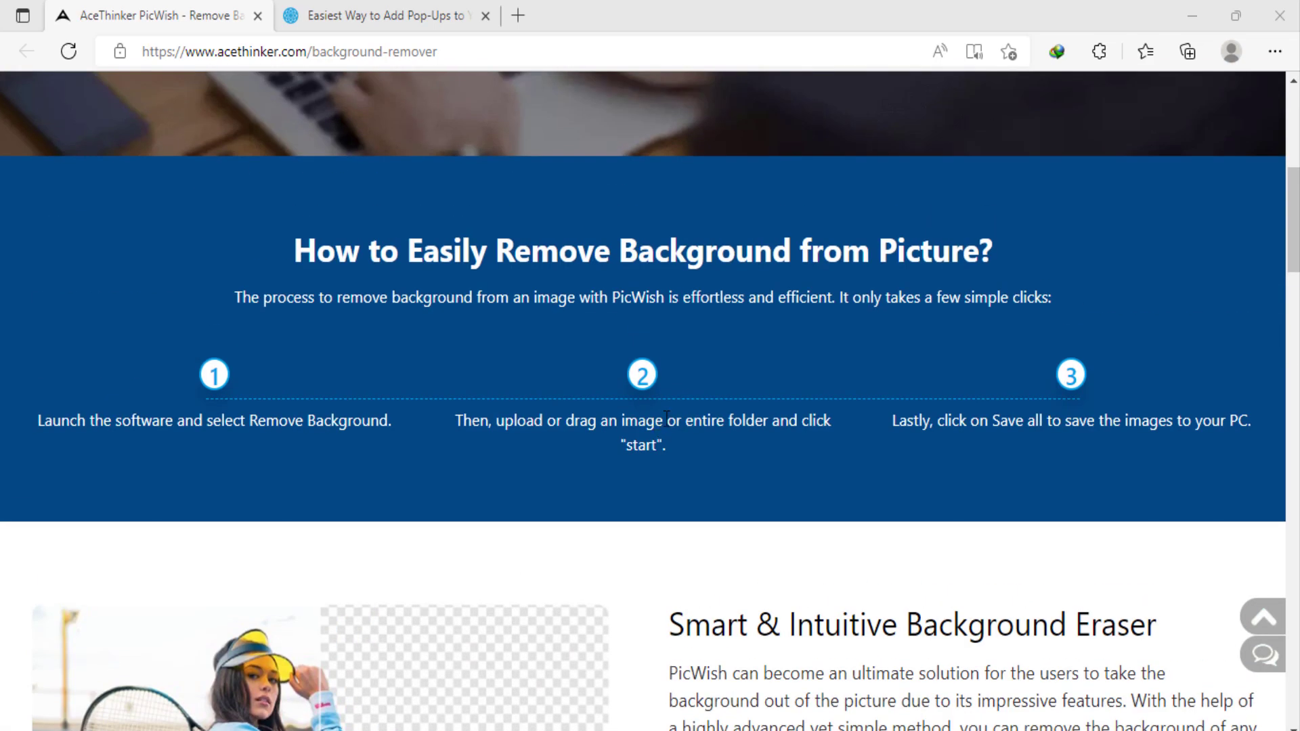
pyautogui.scroll(-4, 678, 431)
pyautogui.scroll(-3, 771, 597)
pyautogui.scroll(-4, 772, 599)
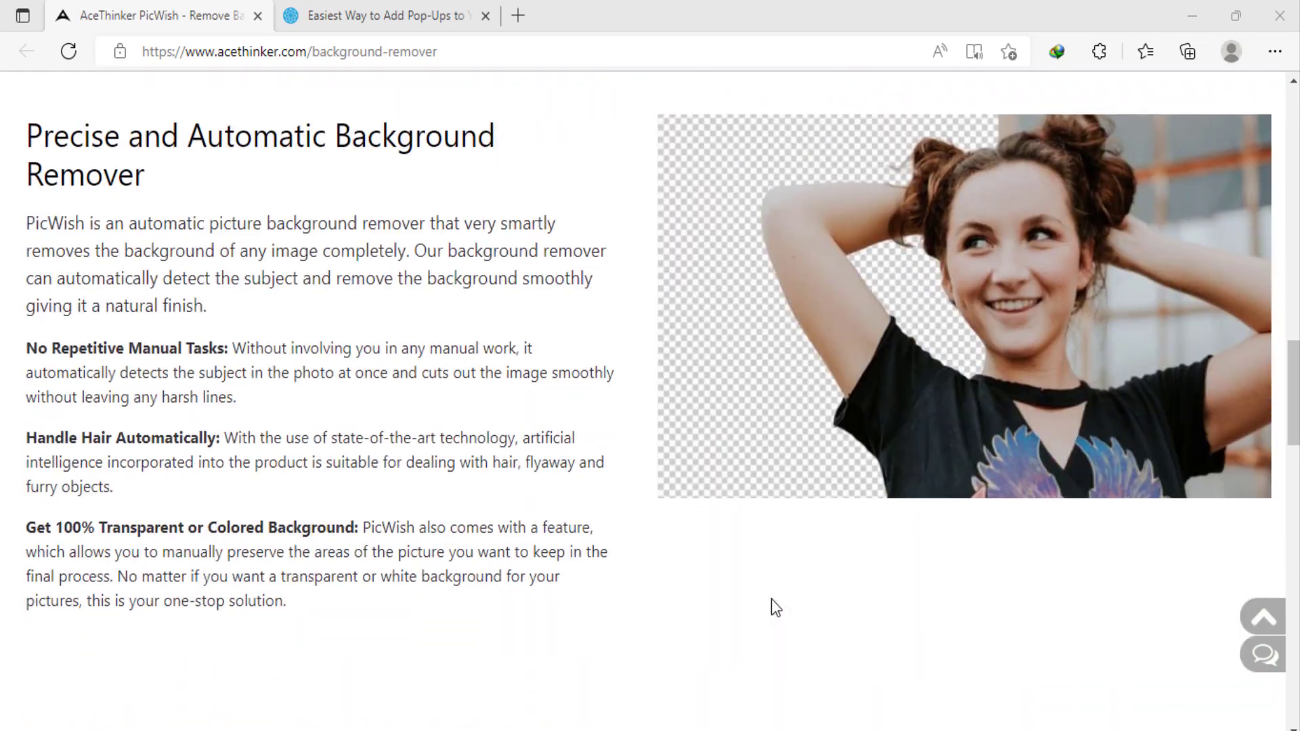
pyautogui.scroll(-3, 769, 600)
pyautogui.scroll(4, 769, 592)
pyautogui.scroll(2, 770, 592)
pyautogui.scroll(5, 769, 593)
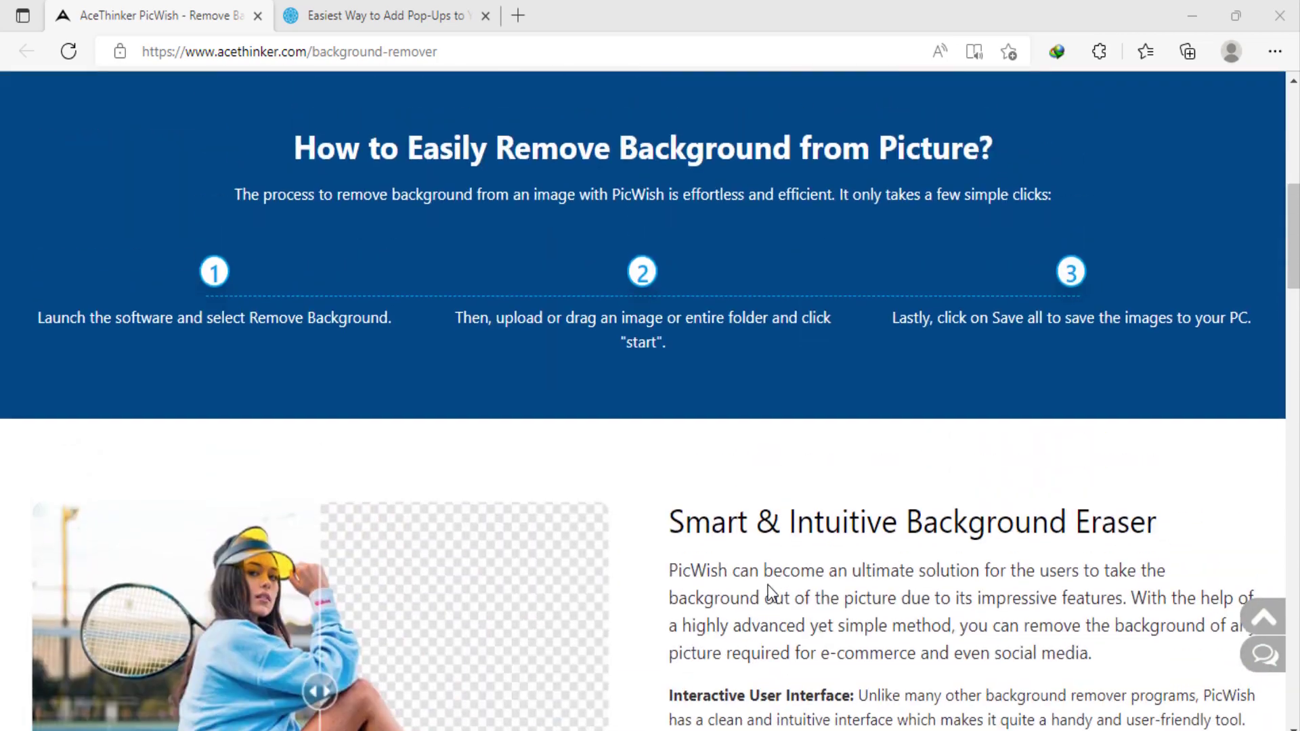
pyautogui.scroll(5, 769, 591)
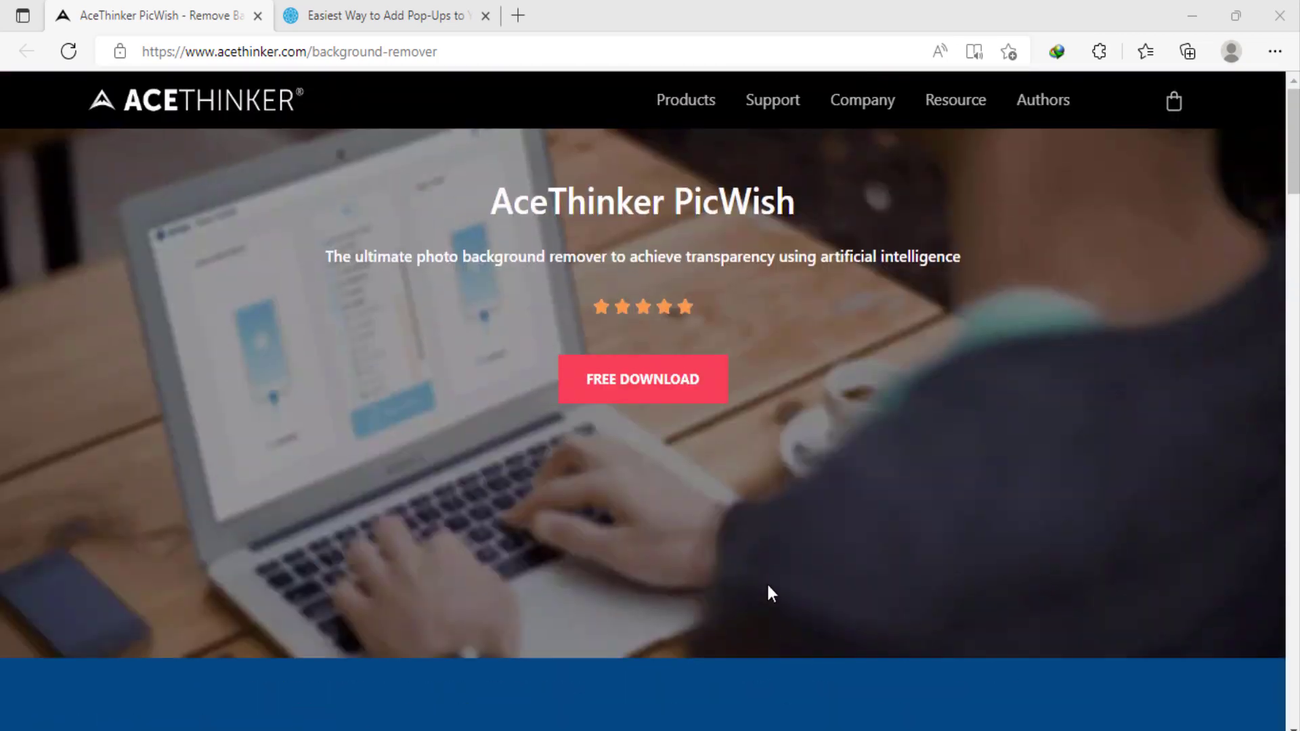
# Minimize Edge to reveal the PicWish desktop app's Toolkit page.
pyautogui.click(1193, 12)
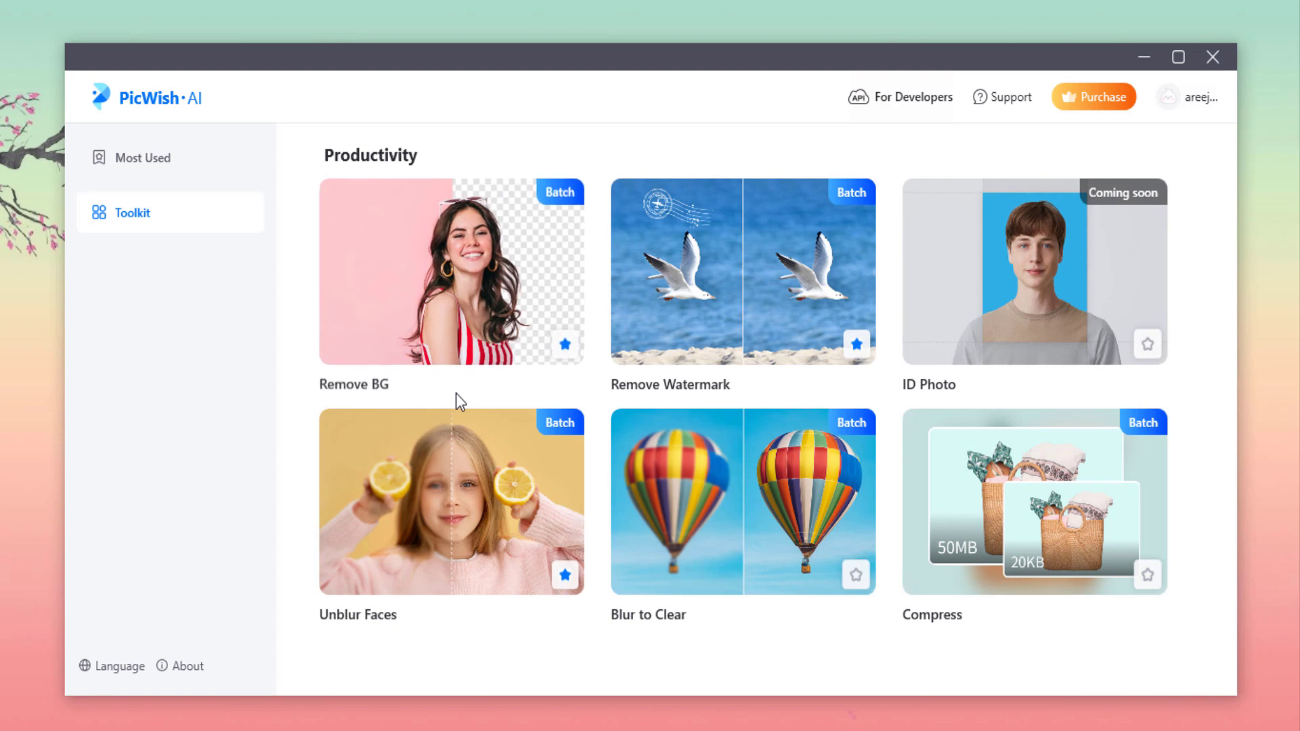
# Upload the blue-coat woman's portrait to Remove BG and start the background removal.
pyautogui.click(488, 281)
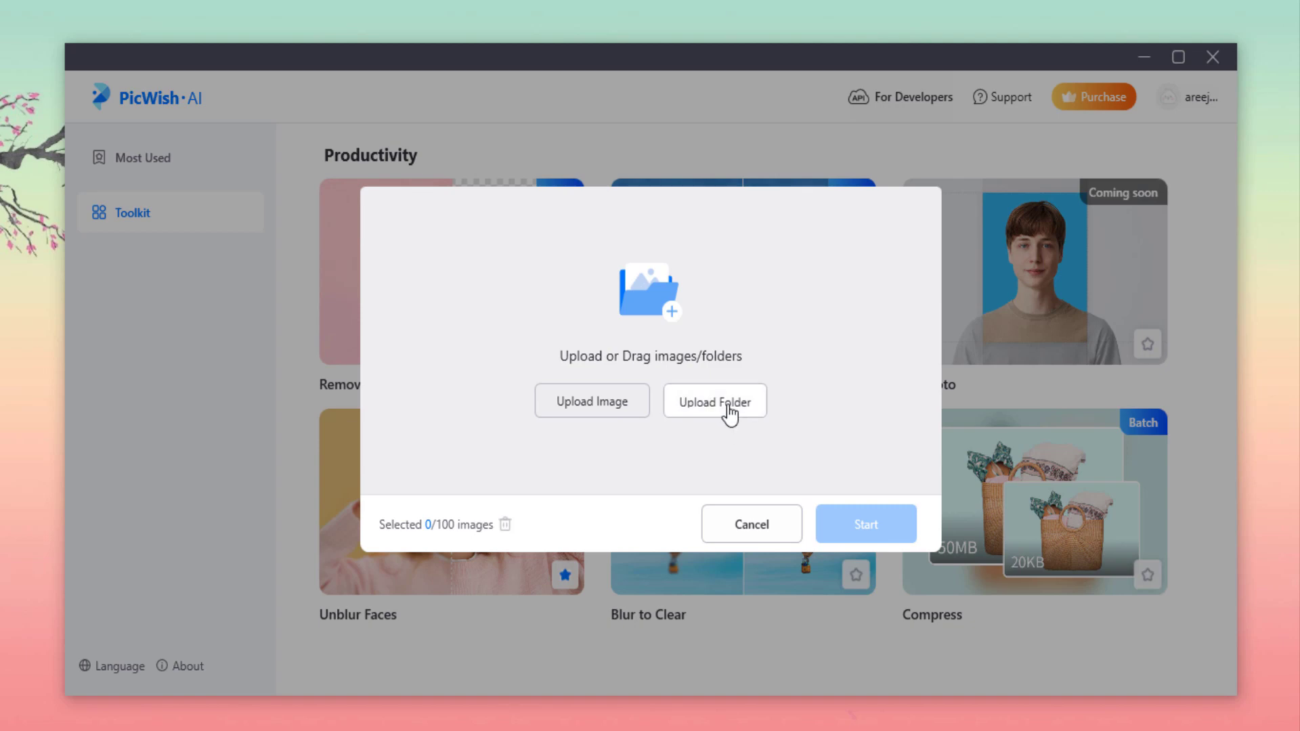
pyautogui.click(585, 412)
pyautogui.doubleClick(523, 259)
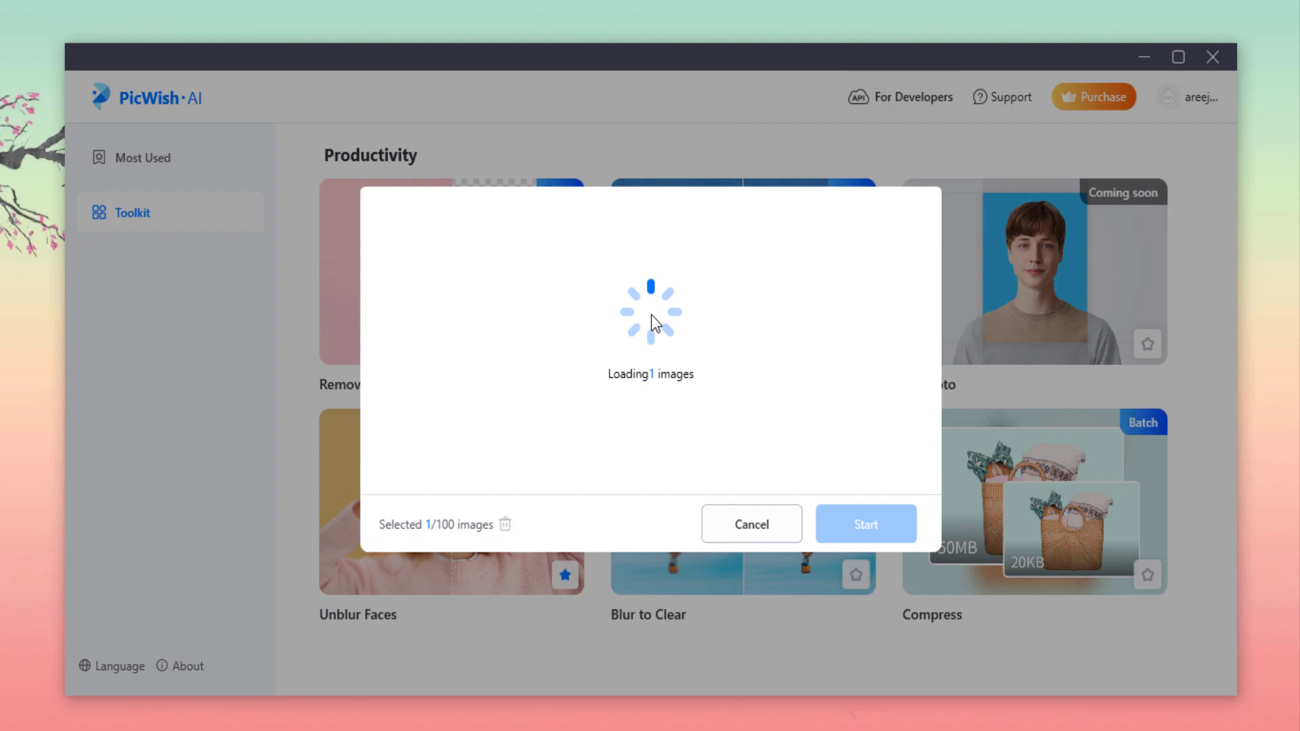
pyautogui.moveTo(537, 258)
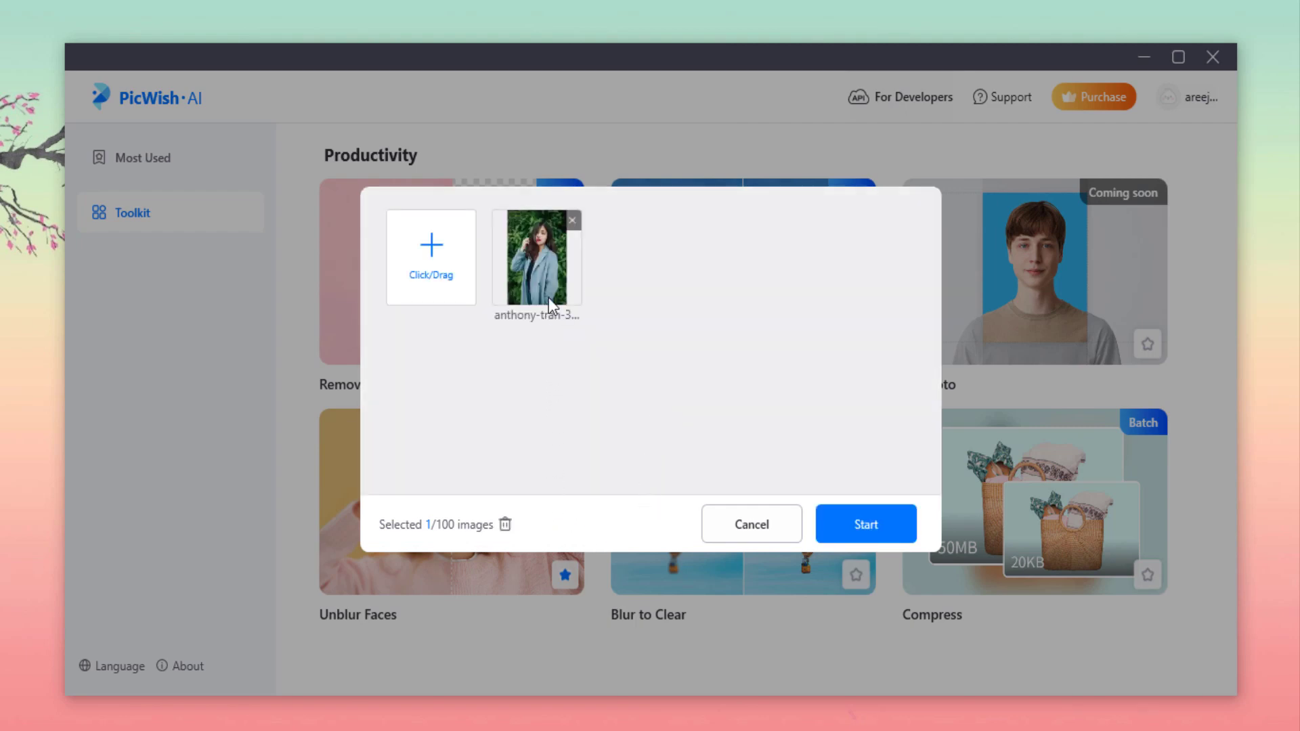
pyautogui.click(865, 523)
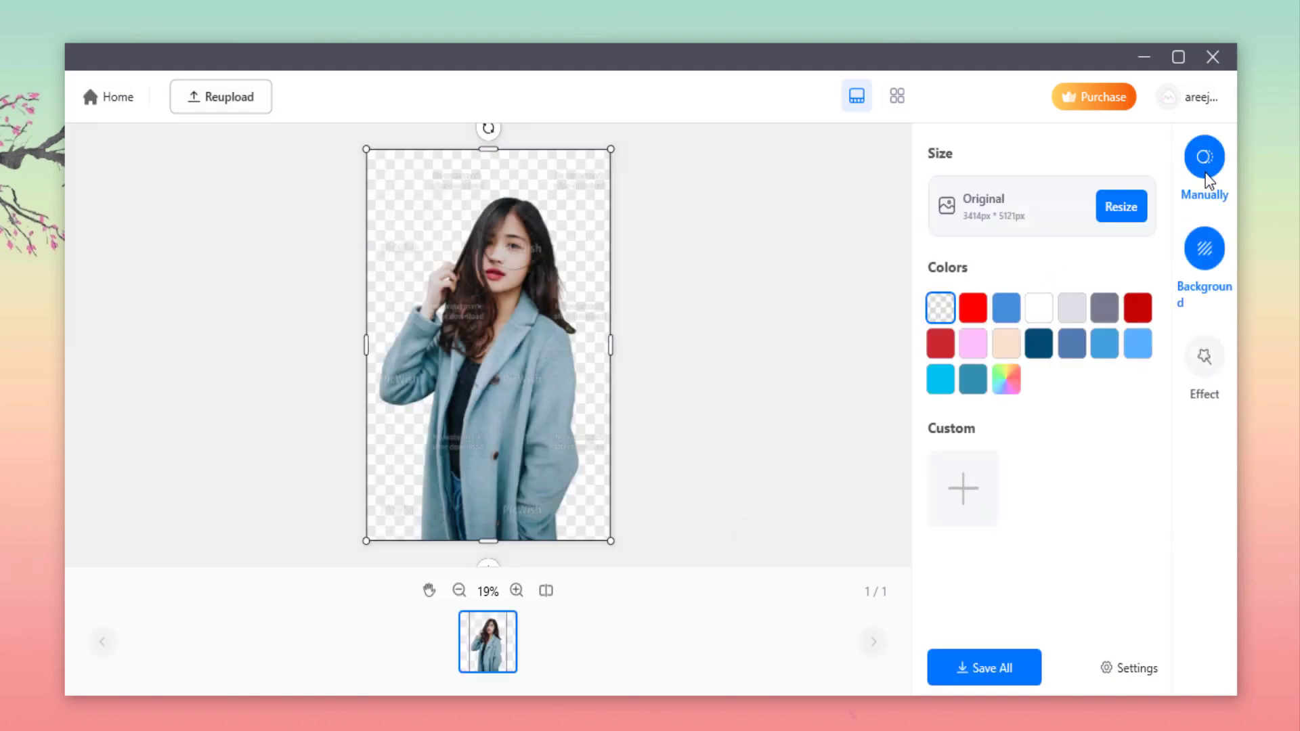
# Refine the cutout manually with Portraits recognition, viewed on a transparent background.
pyautogui.click(1218, 164)
pyautogui.click(1031, 224)
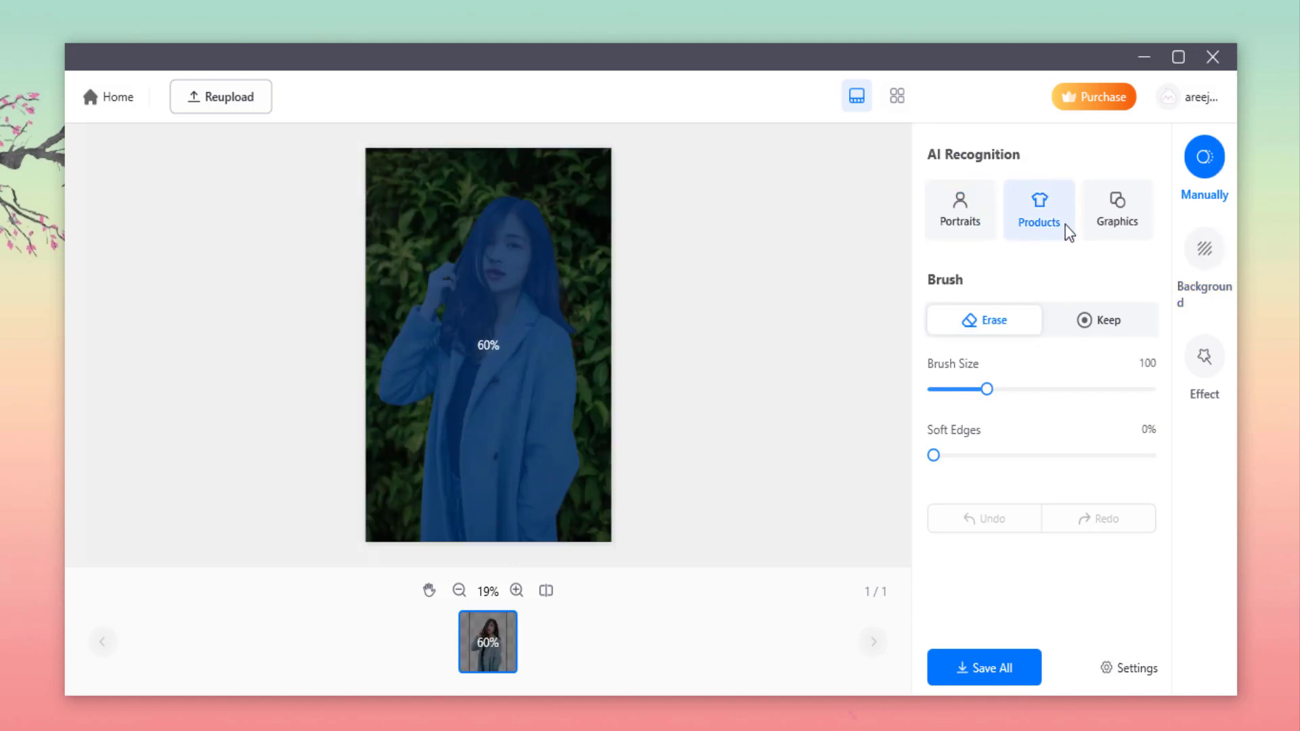
pyautogui.click(1117, 221)
pyautogui.click(946, 230)
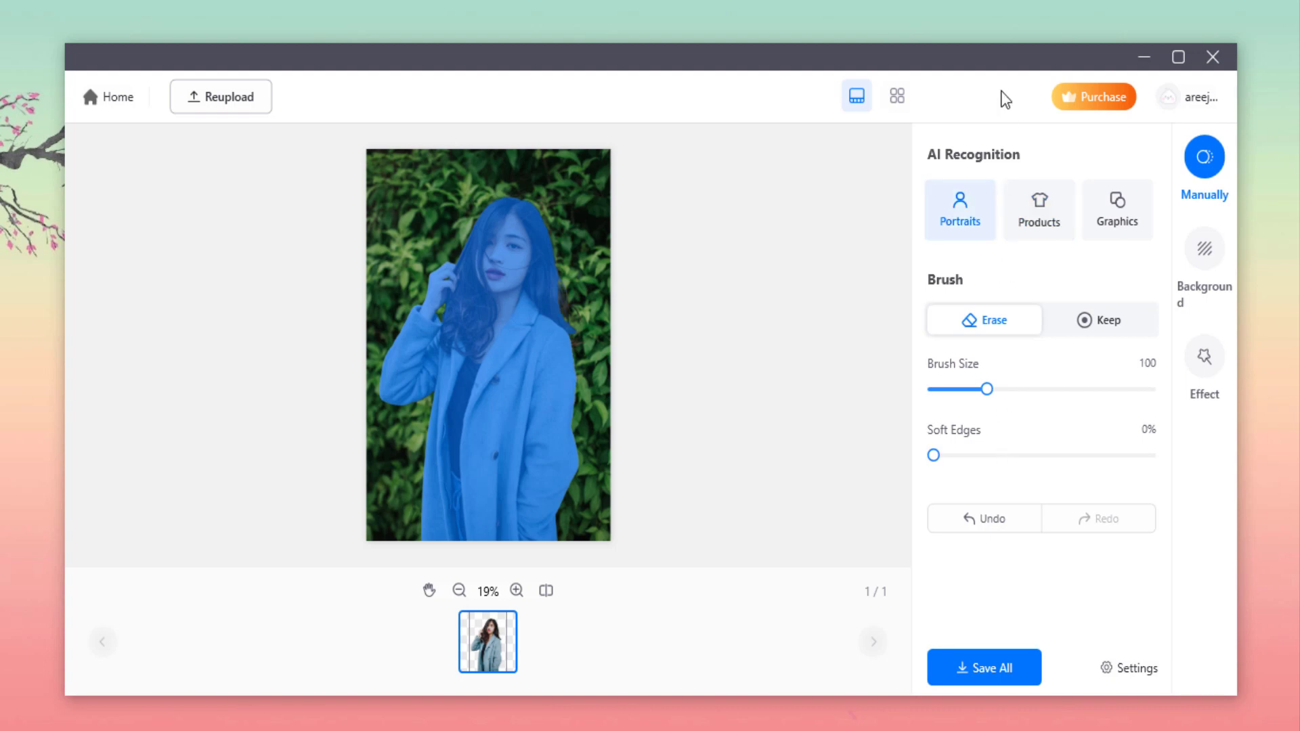
pyautogui.click(1219, 260)
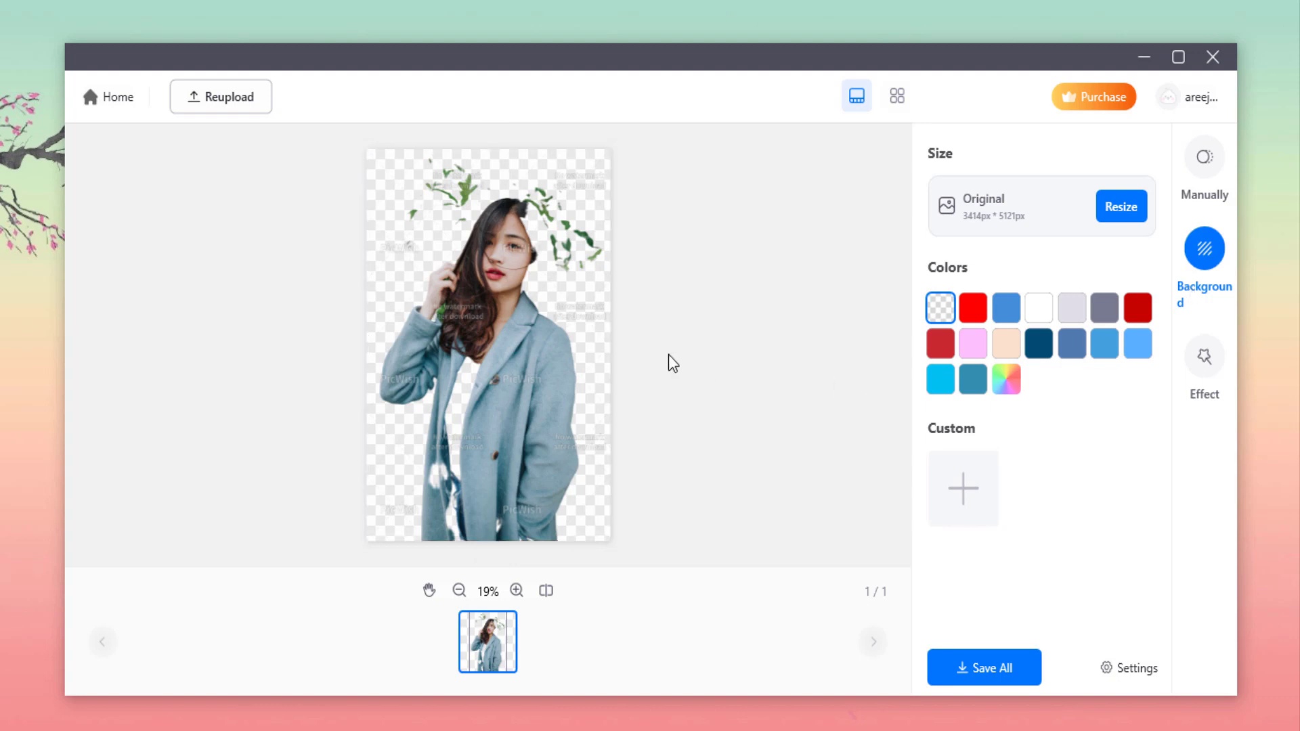
# Clear the stray leaves from the cutout and add a drop shadow effect.
pyautogui.click(1202, 198)
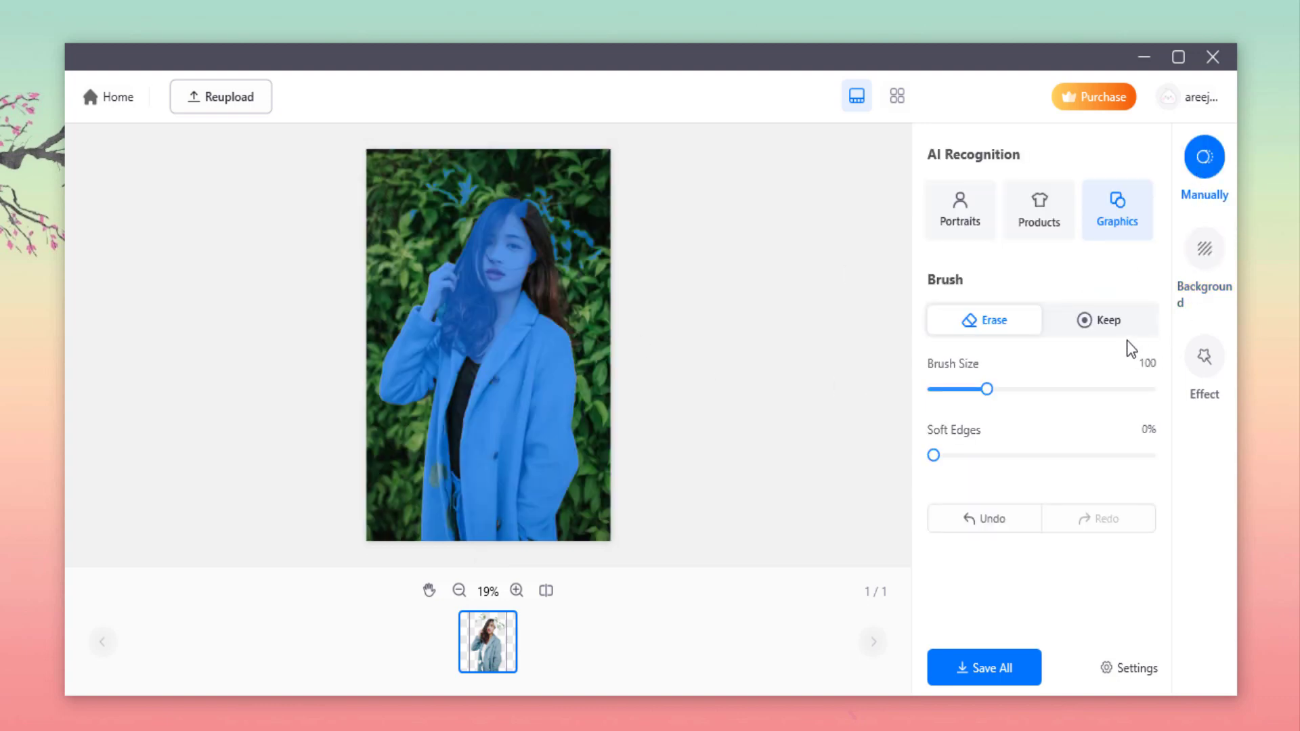
pyautogui.click(1205, 374)
pyautogui.click(1123, 168)
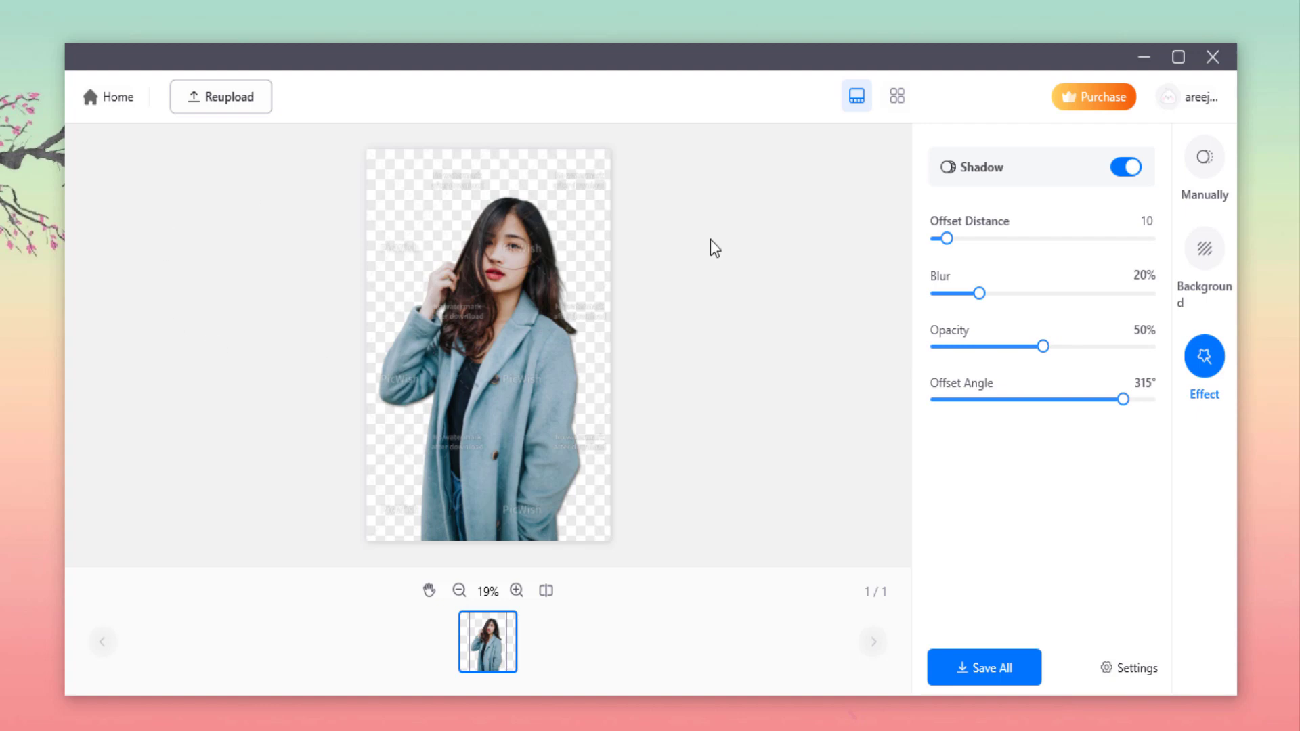
# Save the shadowed cutout, confirm against the image balance, and open its Downloads folder.
pyautogui.click(962, 671)
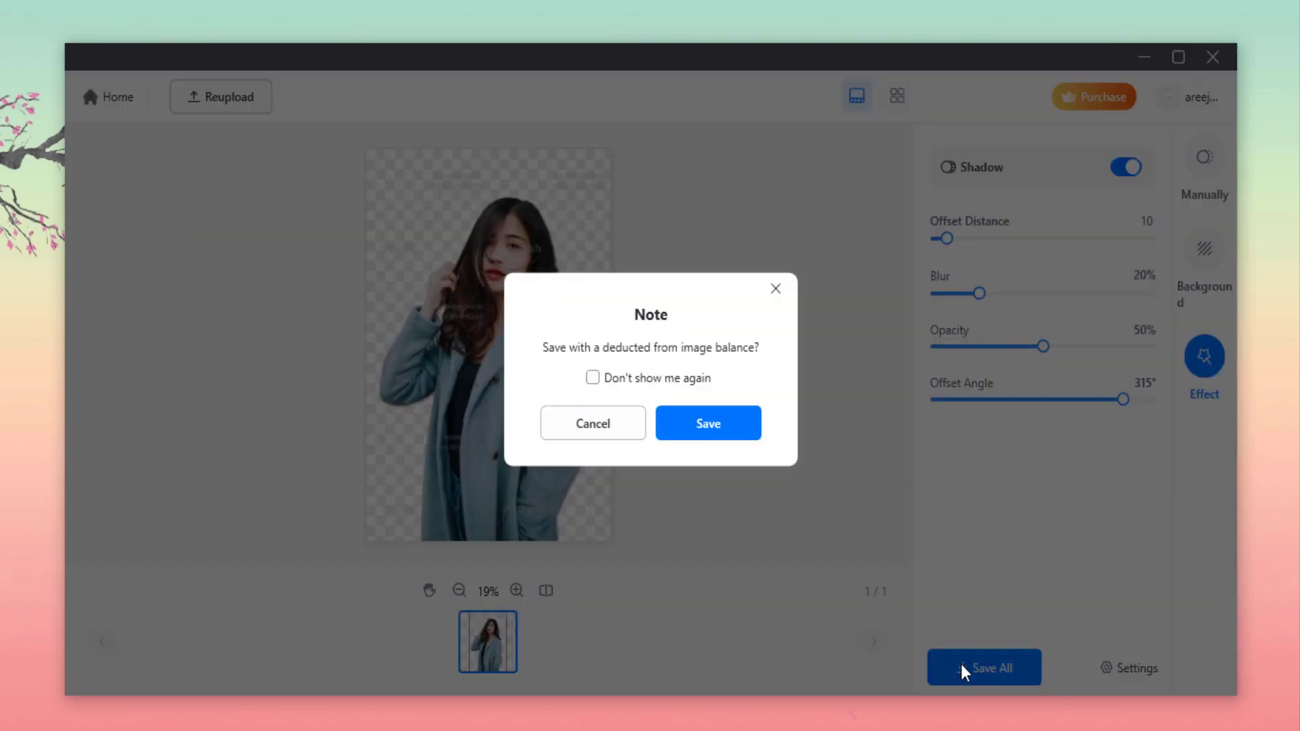
pyautogui.click(723, 431)
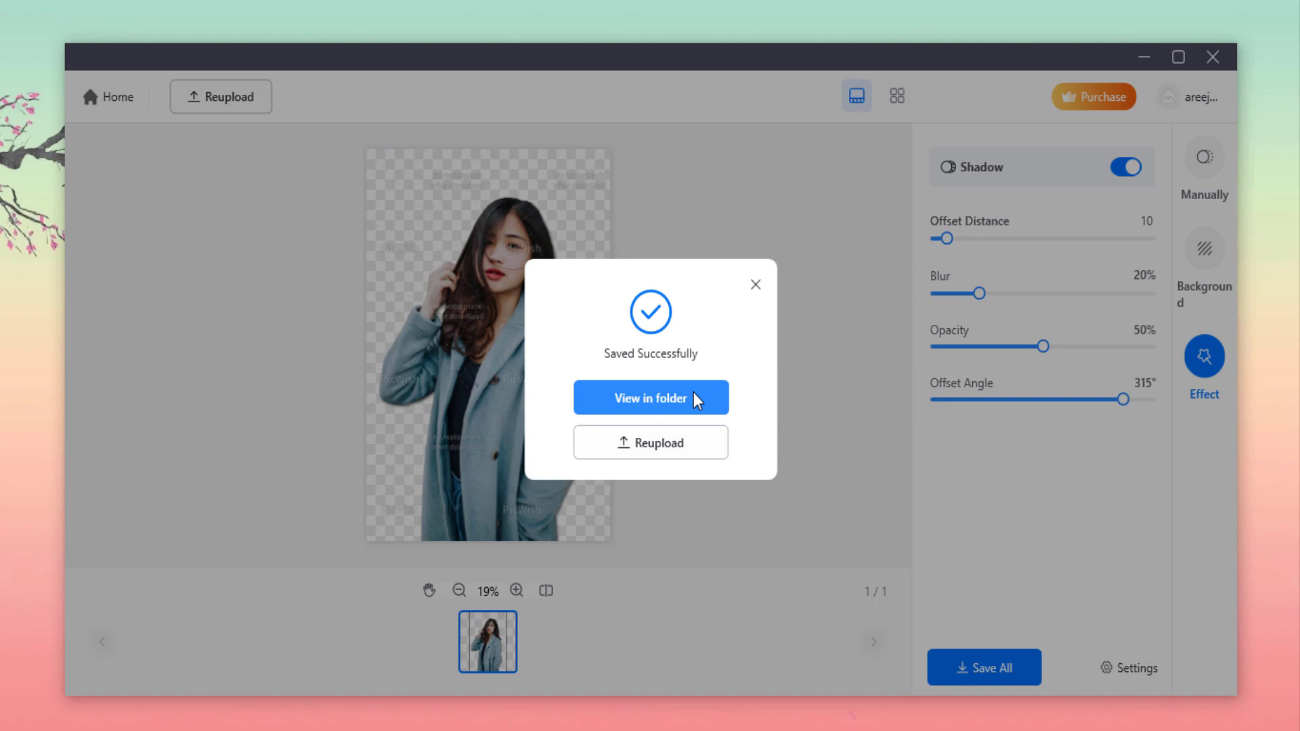
pyautogui.click(697, 399)
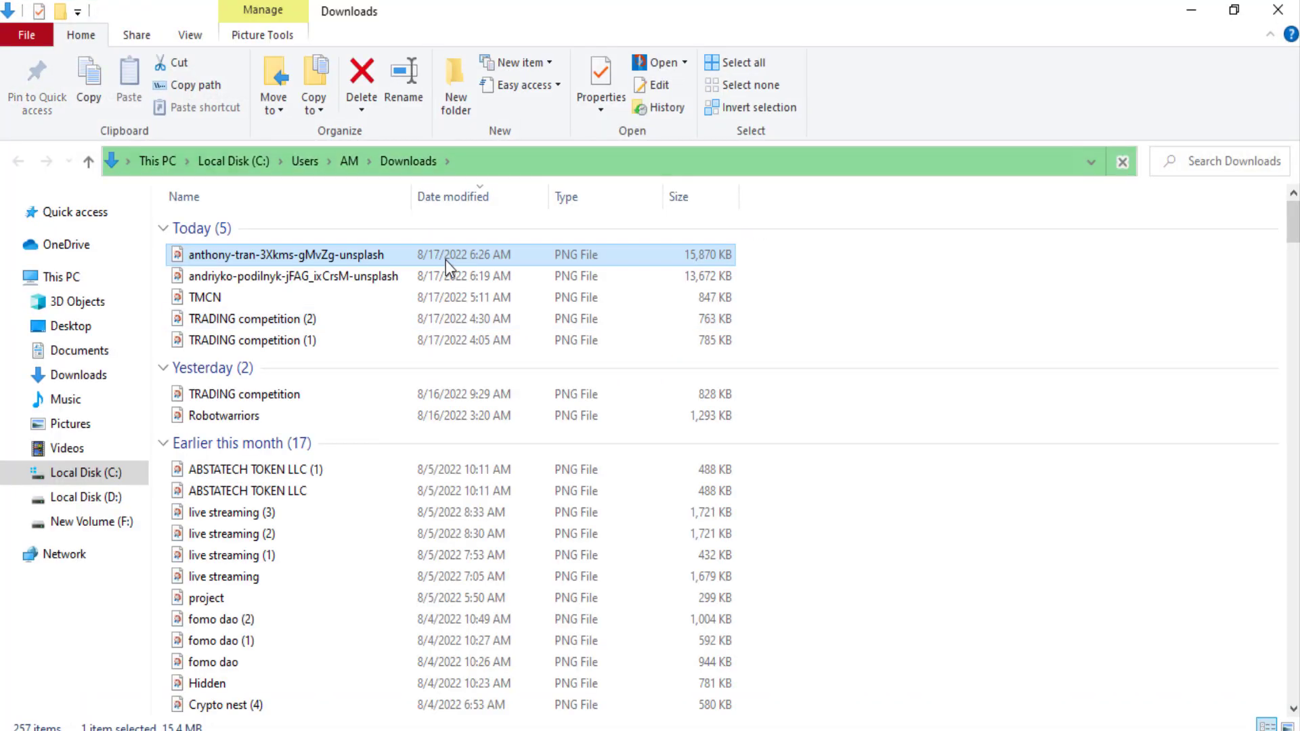
# View the newest cutout PNG from Downloads, then reopen PicWish's image upload window.
pyautogui.doubleClick(445, 260)
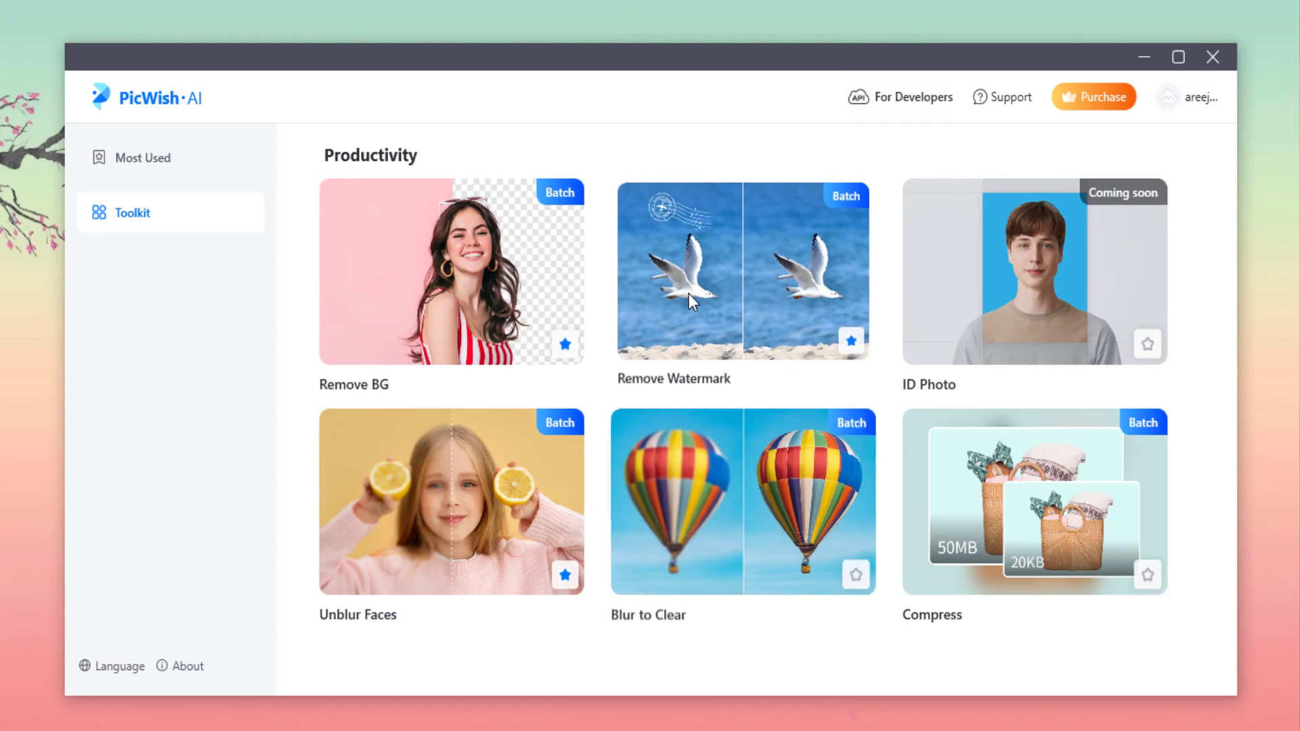
pyautogui.click(689, 294)
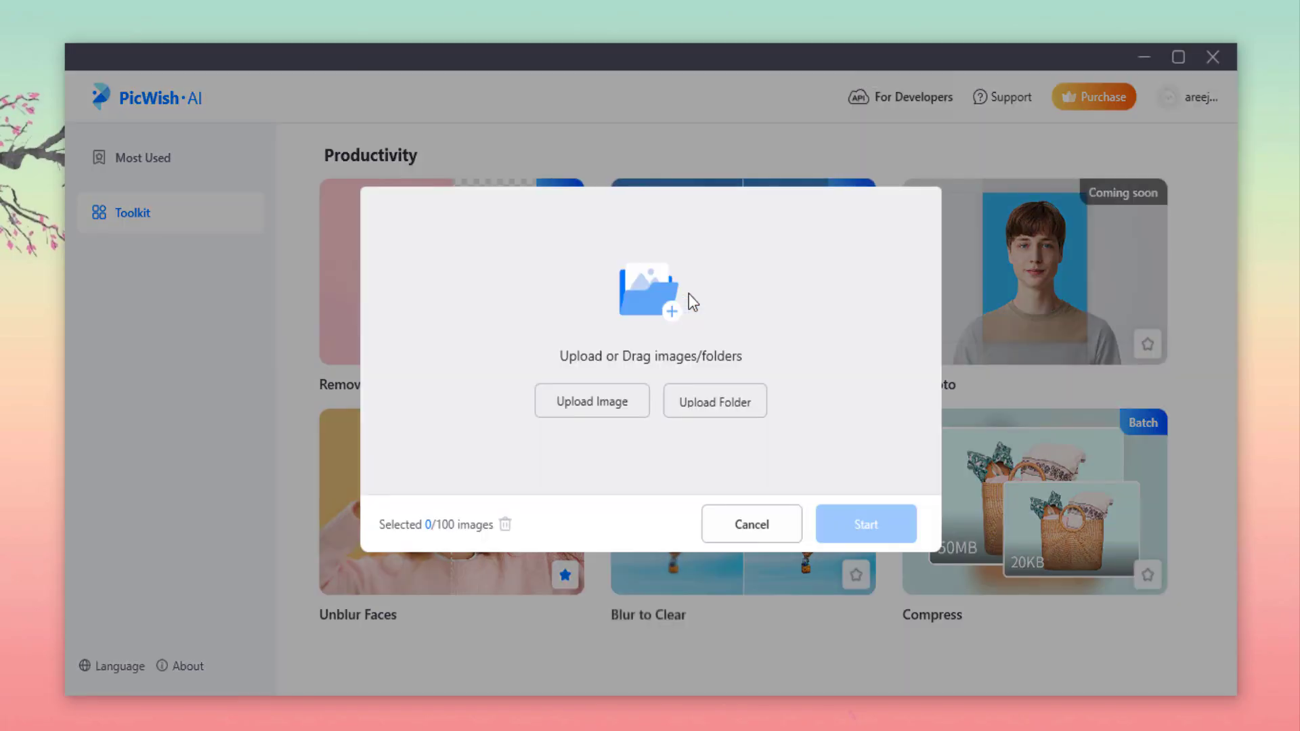
# Load the FOMO DAO NFT poster, marquee its blue face watermark, remove it, then select Brush.
pyautogui.click(607, 406)
pyautogui.scroll(-5, 578, 380)
pyautogui.scroll(-5, 578, 379)
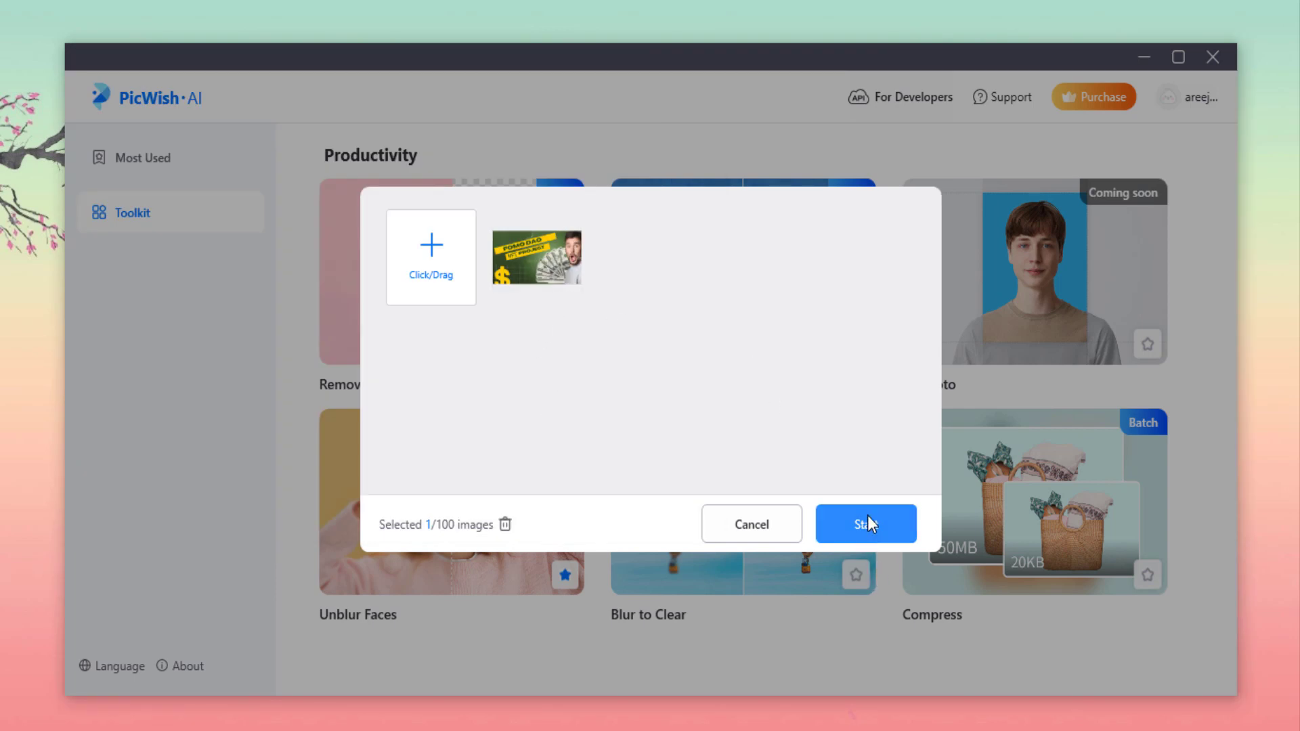
pyautogui.click(827, 521)
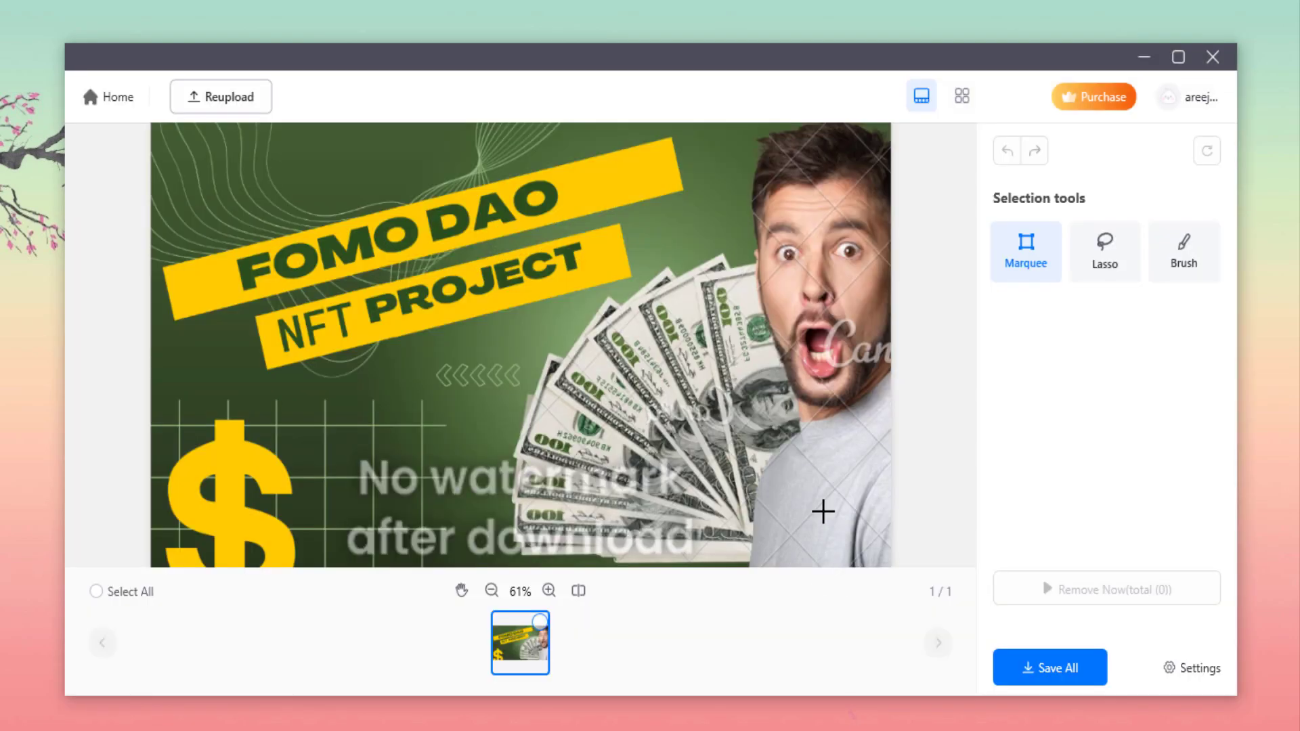
pyautogui.moveTo(819, 304); pyautogui.dragTo(916, 406)
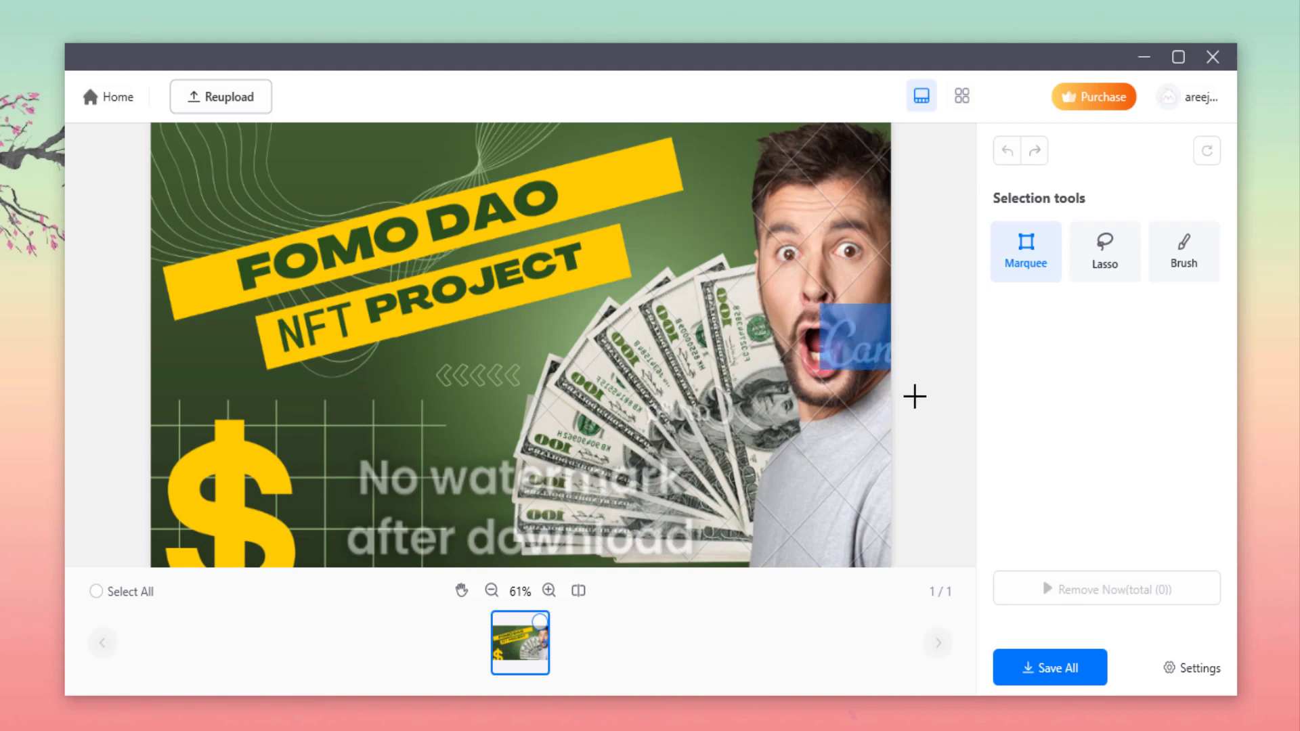
pyautogui.click(1086, 593)
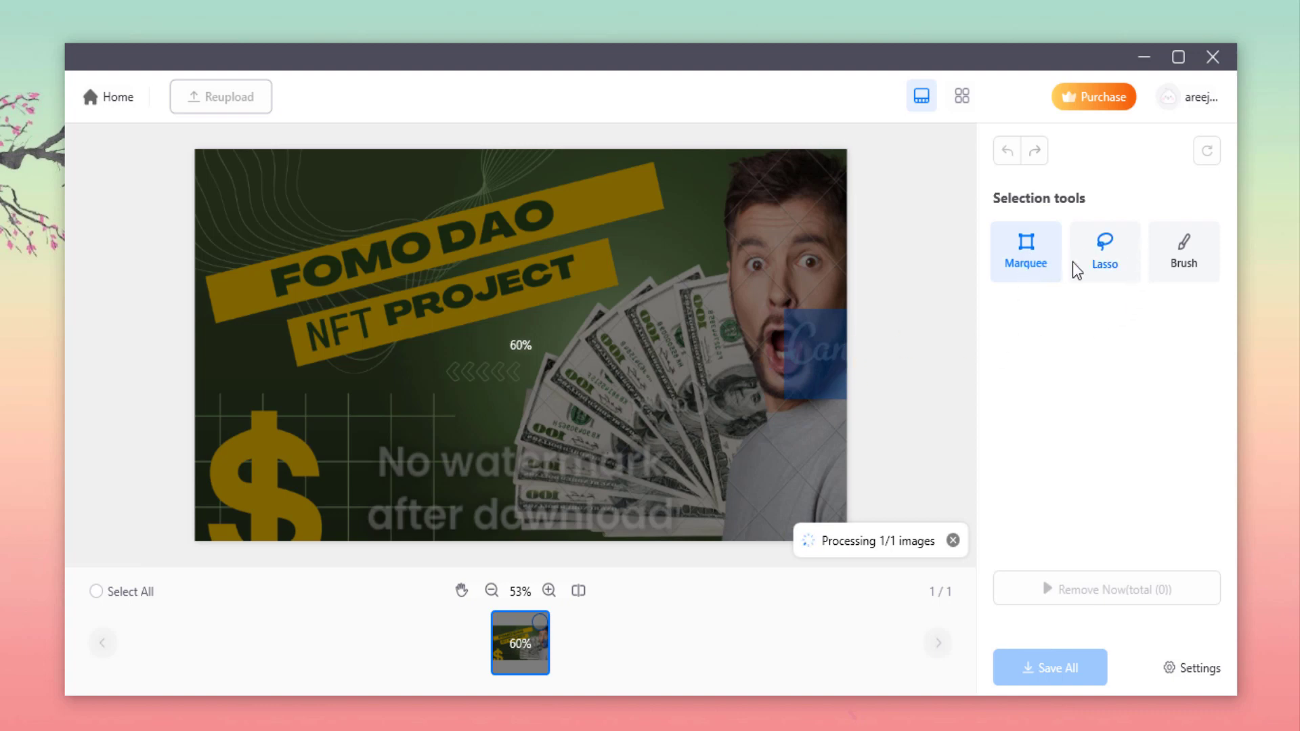
pyautogui.click(1210, 261)
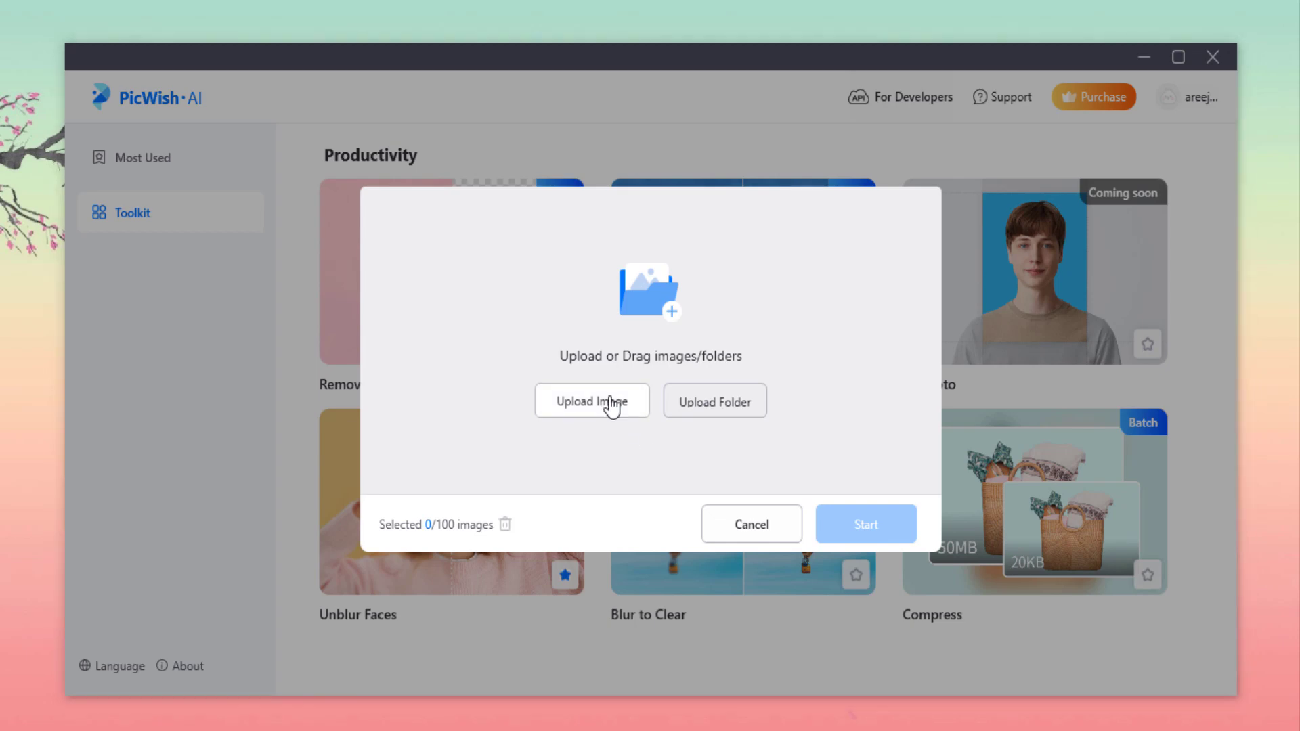
# Enhance the night street photo of the man and girl at a custom 6016×4016 size.
pyautogui.click(611, 404)
pyautogui.scroll(-5, 581, 402)
pyautogui.scroll(-3, 581, 401)
pyautogui.scroll(-3, 569, 405)
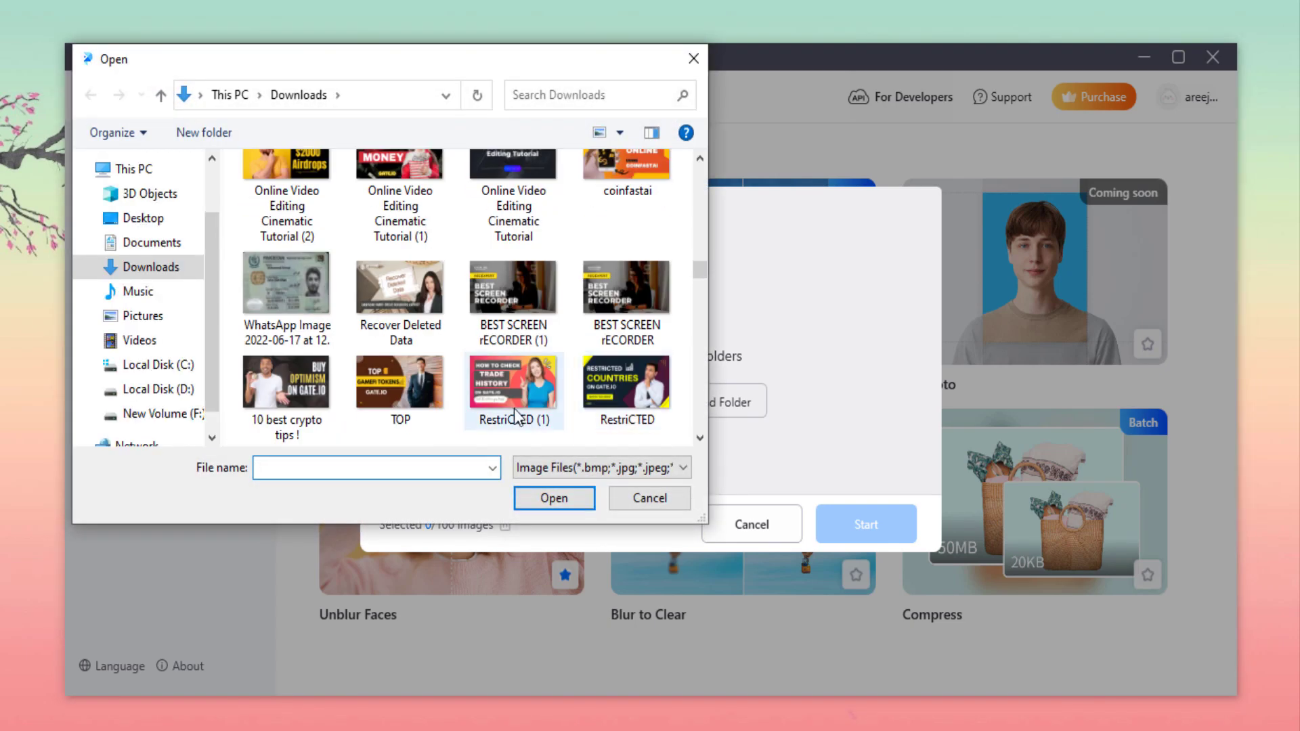
pyautogui.scroll(-5, 515, 417)
pyautogui.scroll(-3, 509, 387)
pyautogui.doubleClick(514, 378)
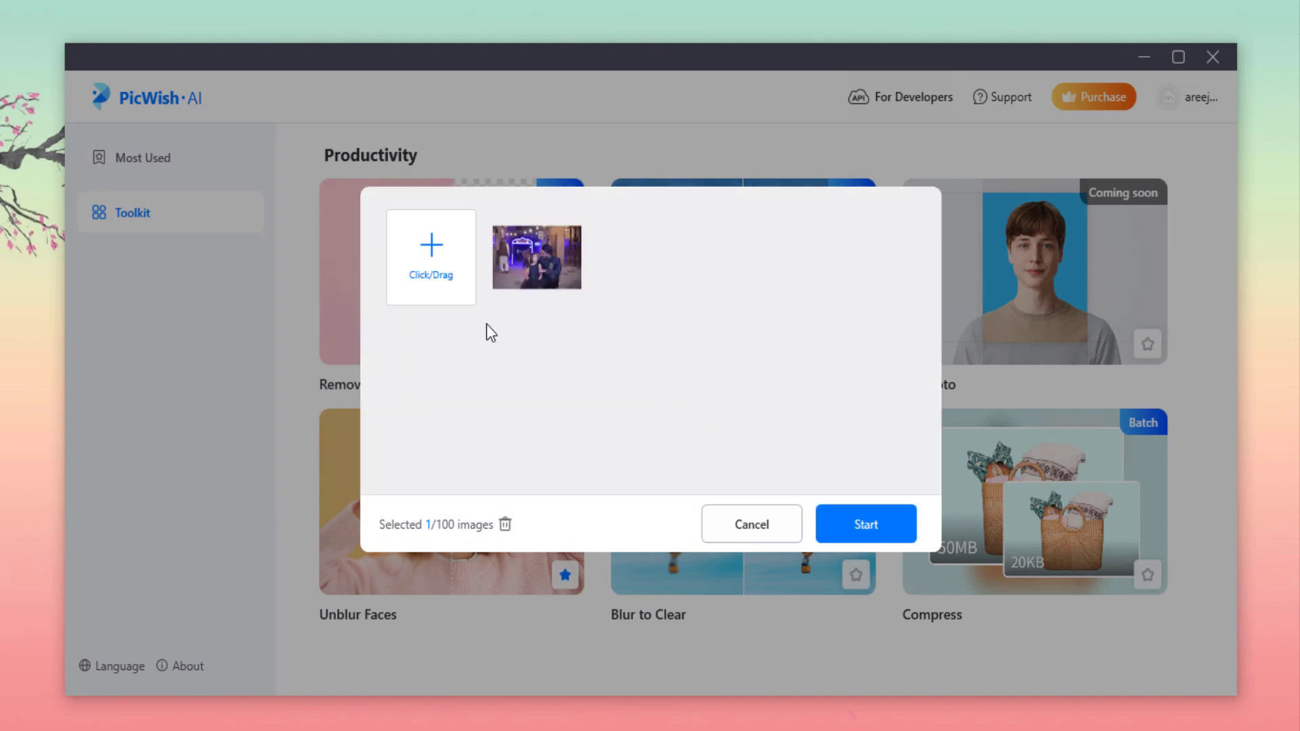
pyautogui.click(870, 513)
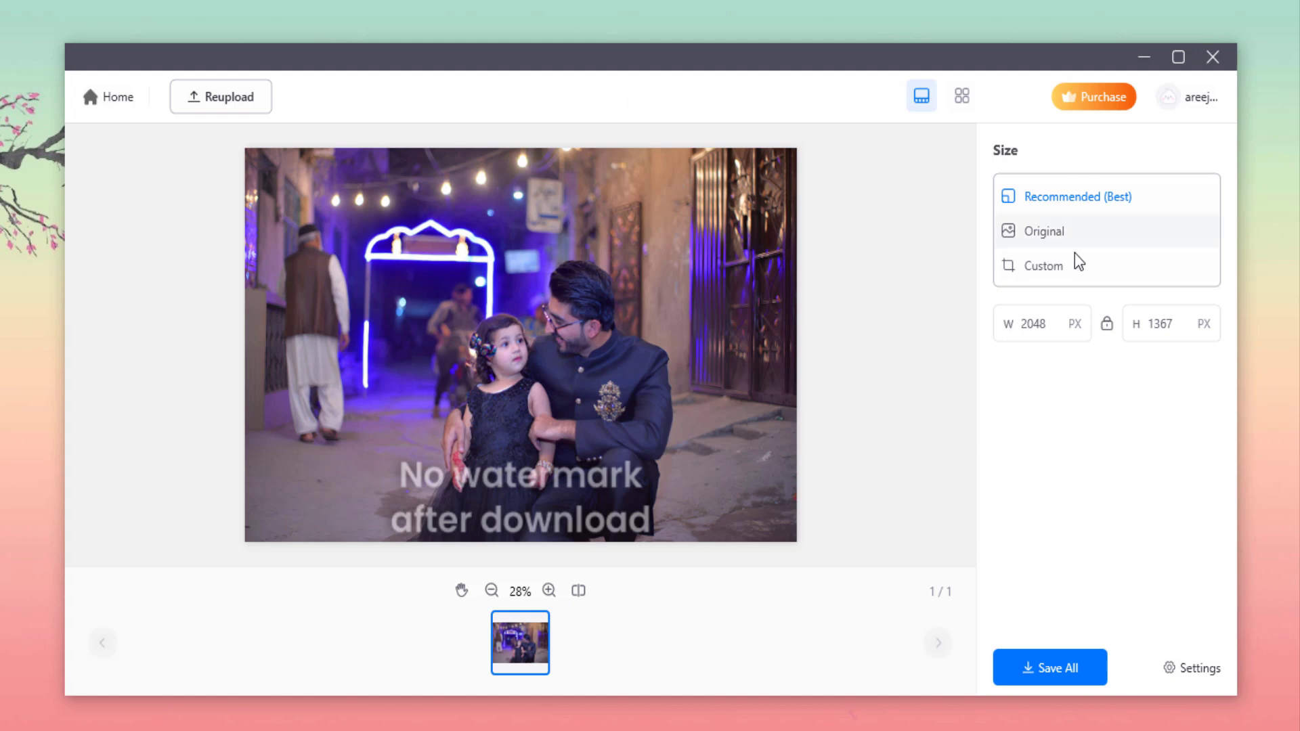
pyautogui.click(1036, 233)
pyautogui.click(1074, 278)
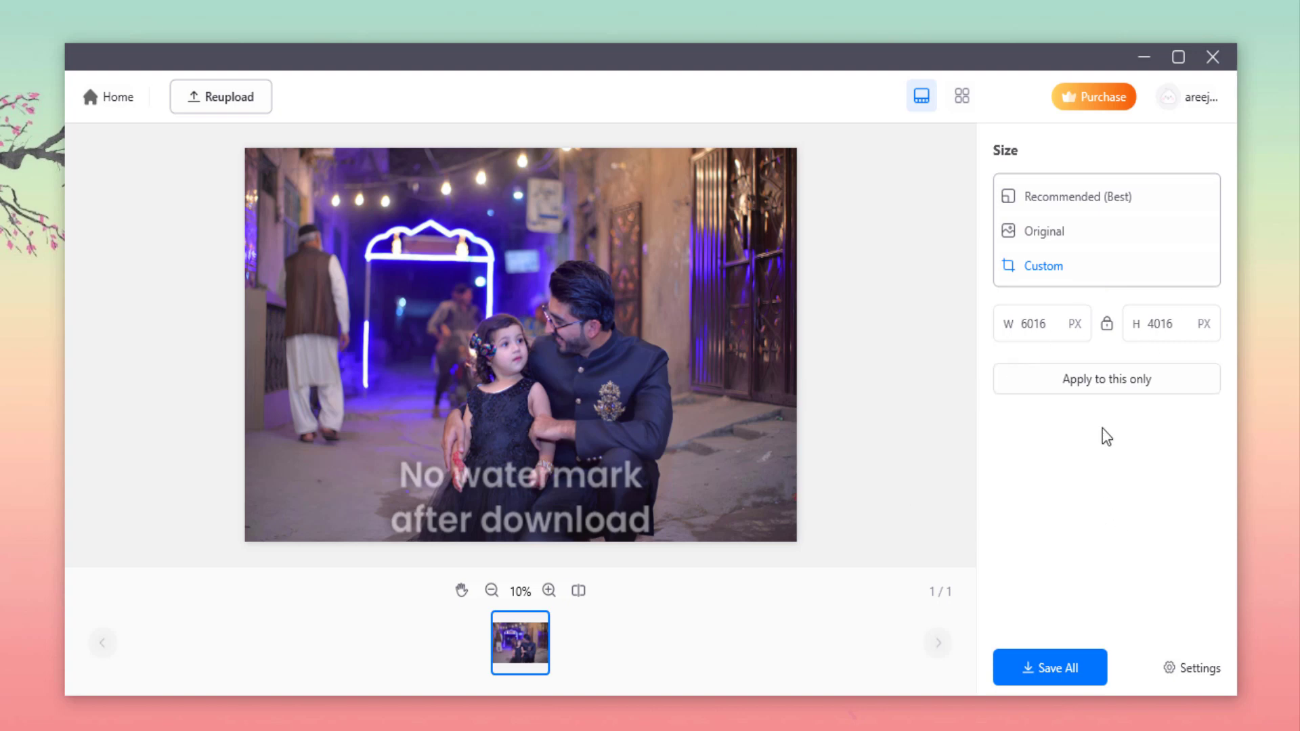
pyautogui.click(106, 98)
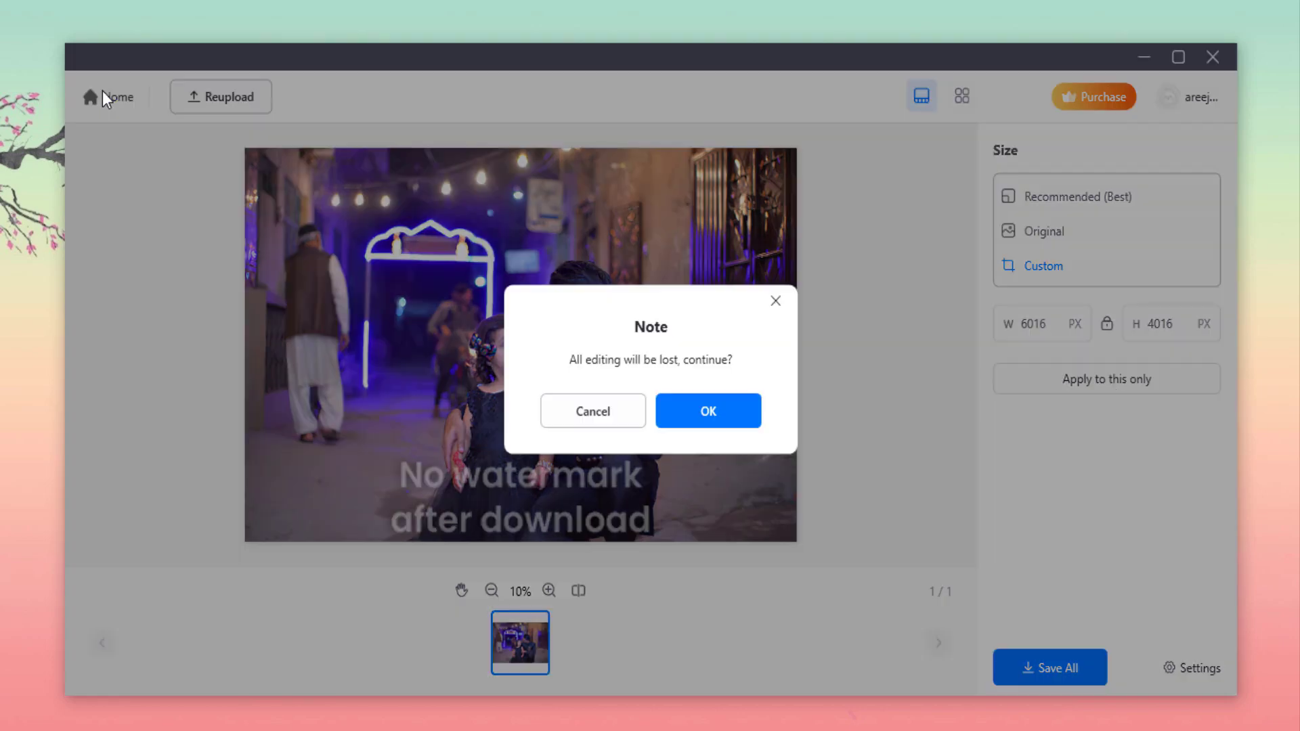
# Discard the previous edits and load the KHU_5030 photo into the Compress tool.
pyautogui.click(718, 421)
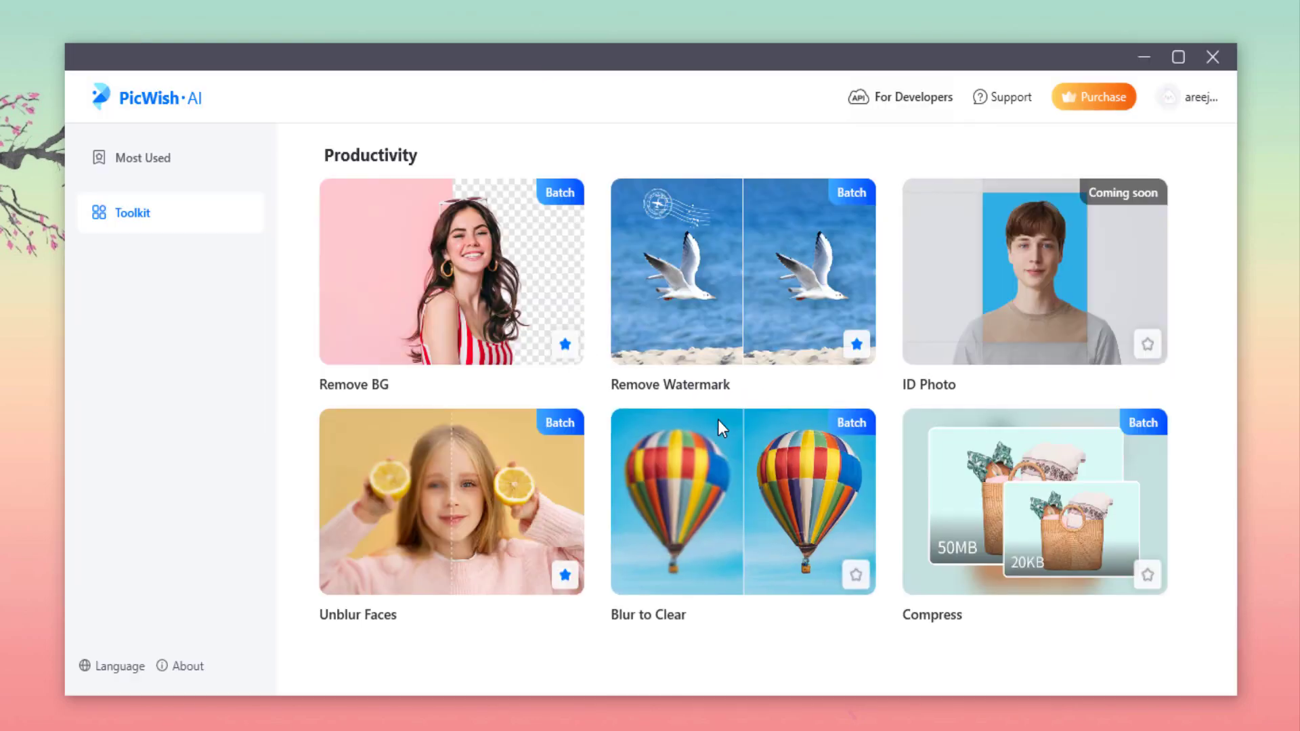
pyautogui.click(1025, 535)
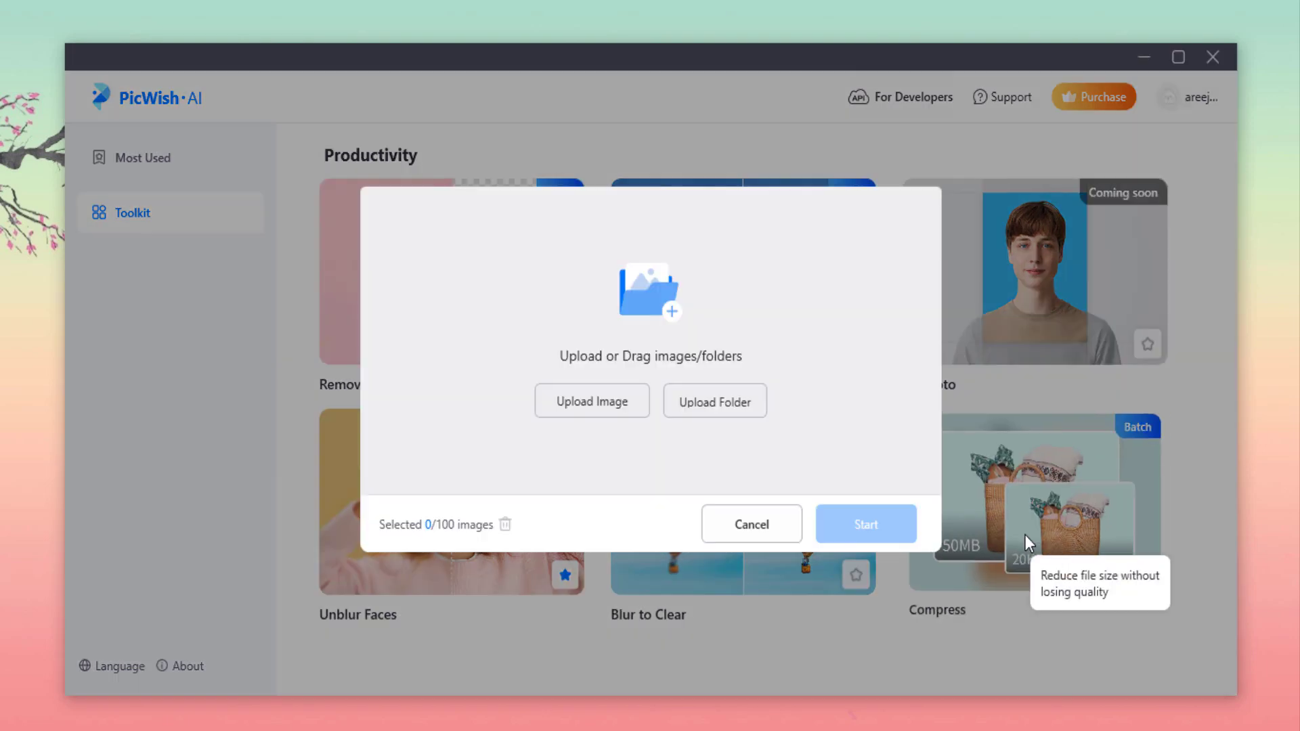
pyautogui.click(625, 402)
pyautogui.scroll(-5, 383, 421)
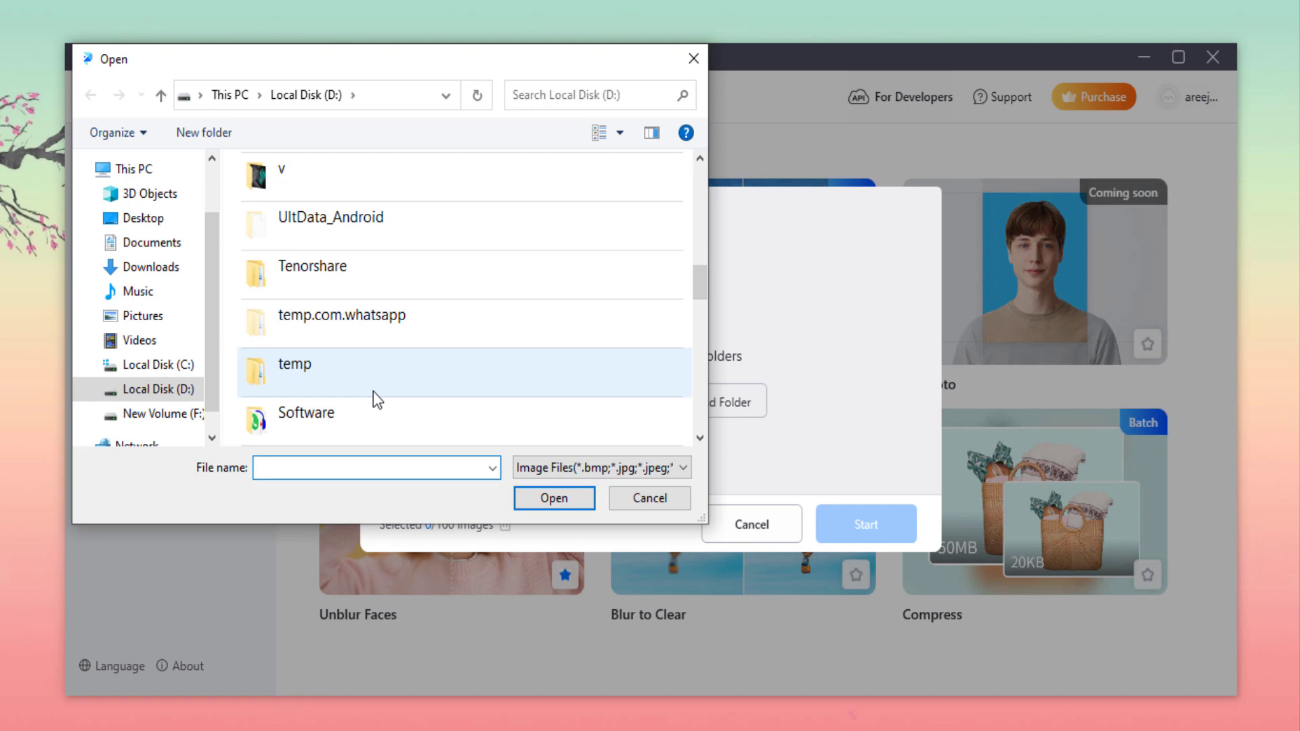
pyautogui.scroll(3, 373, 399)
pyautogui.scroll(2, 373, 397)
pyautogui.doubleClick(372, 348)
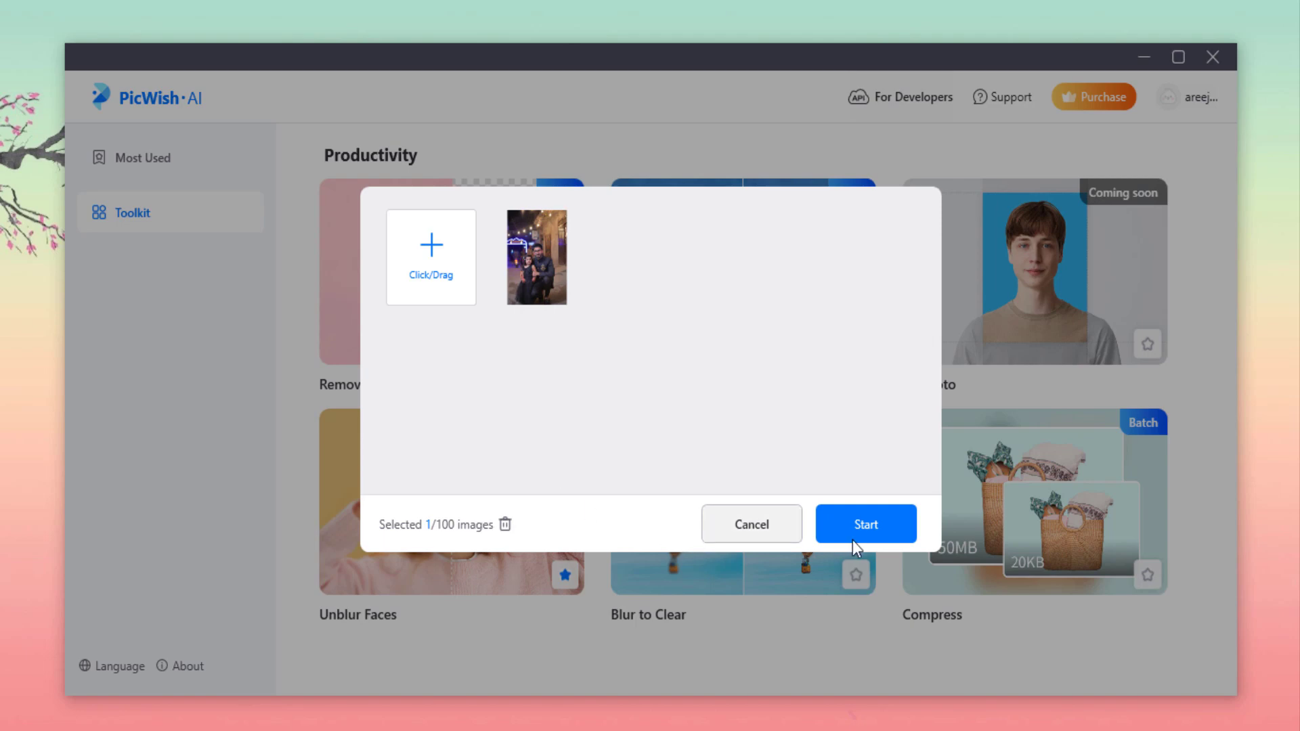
pyautogui.click(855, 520)
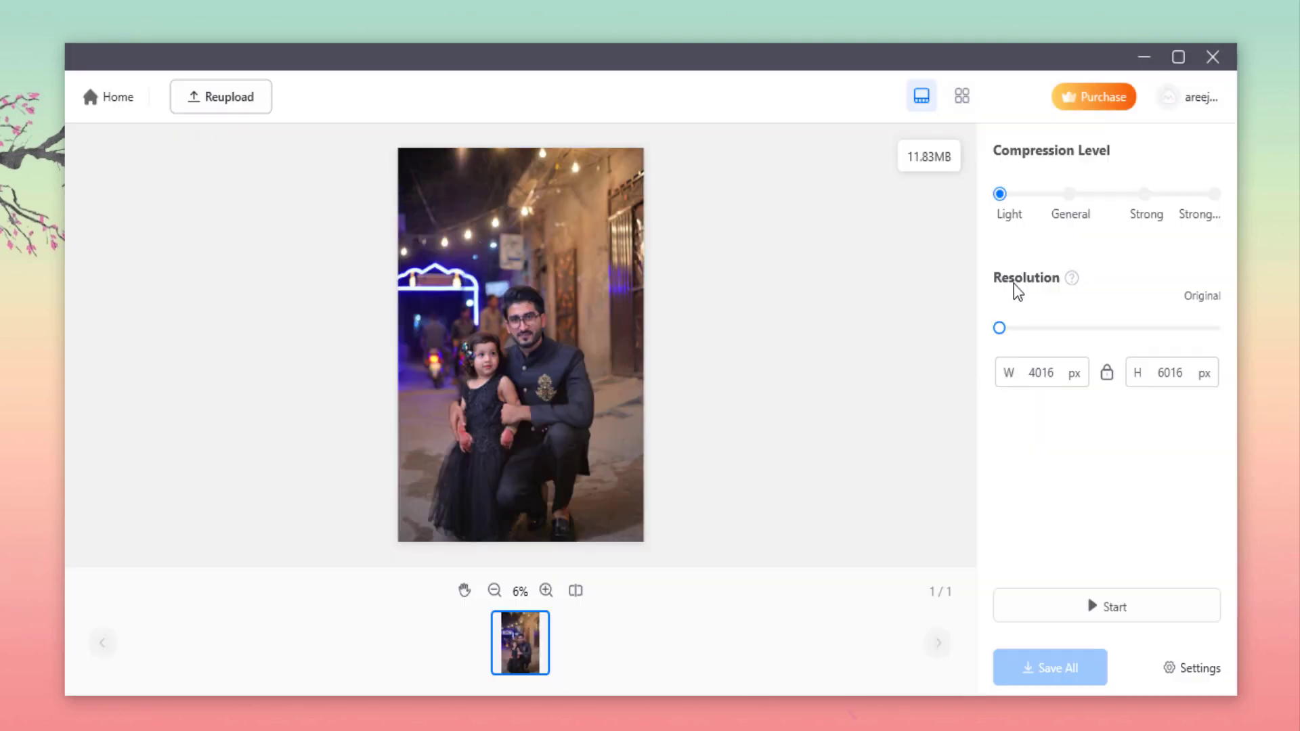
# Apply Strong compression with a 14% resolution reduction, then head back home.
pyautogui.click(1069, 194)
pyautogui.click(1145, 193)
pyautogui.moveTo(1000, 325); pyautogui.dragTo(1033, 327)
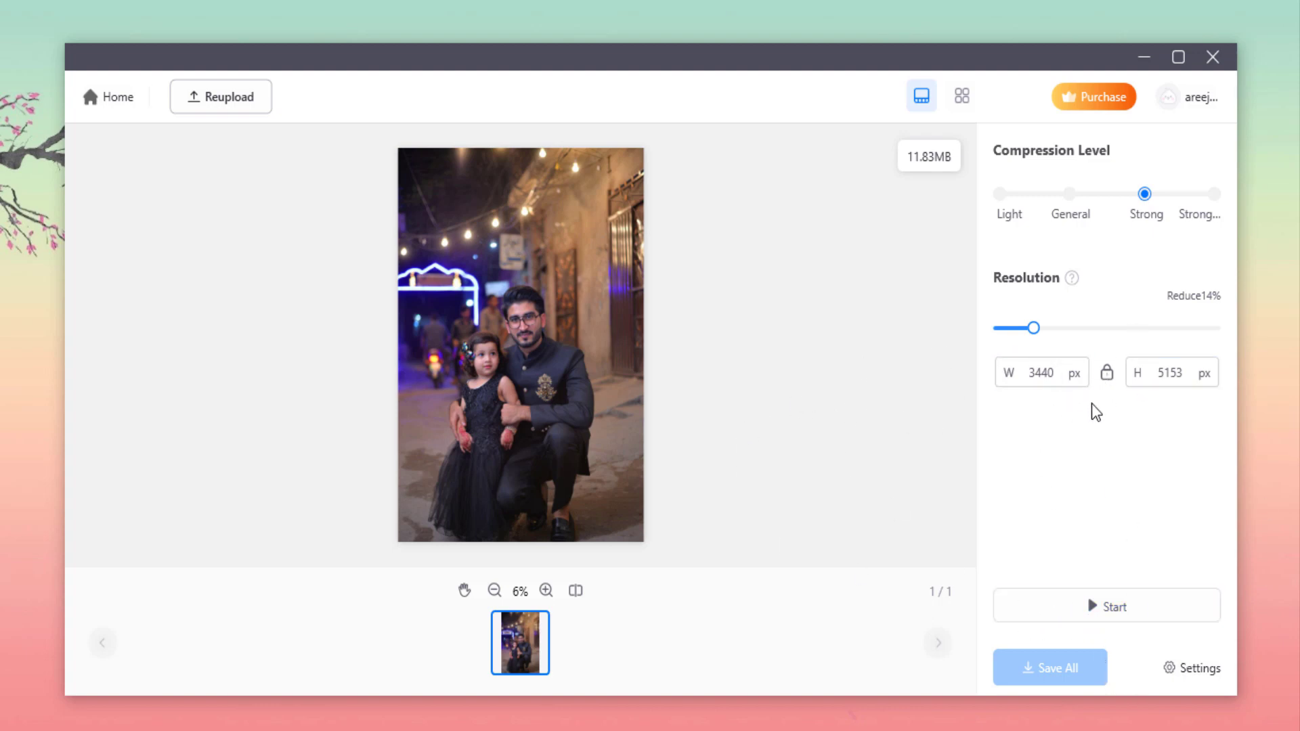
pyautogui.click(116, 102)
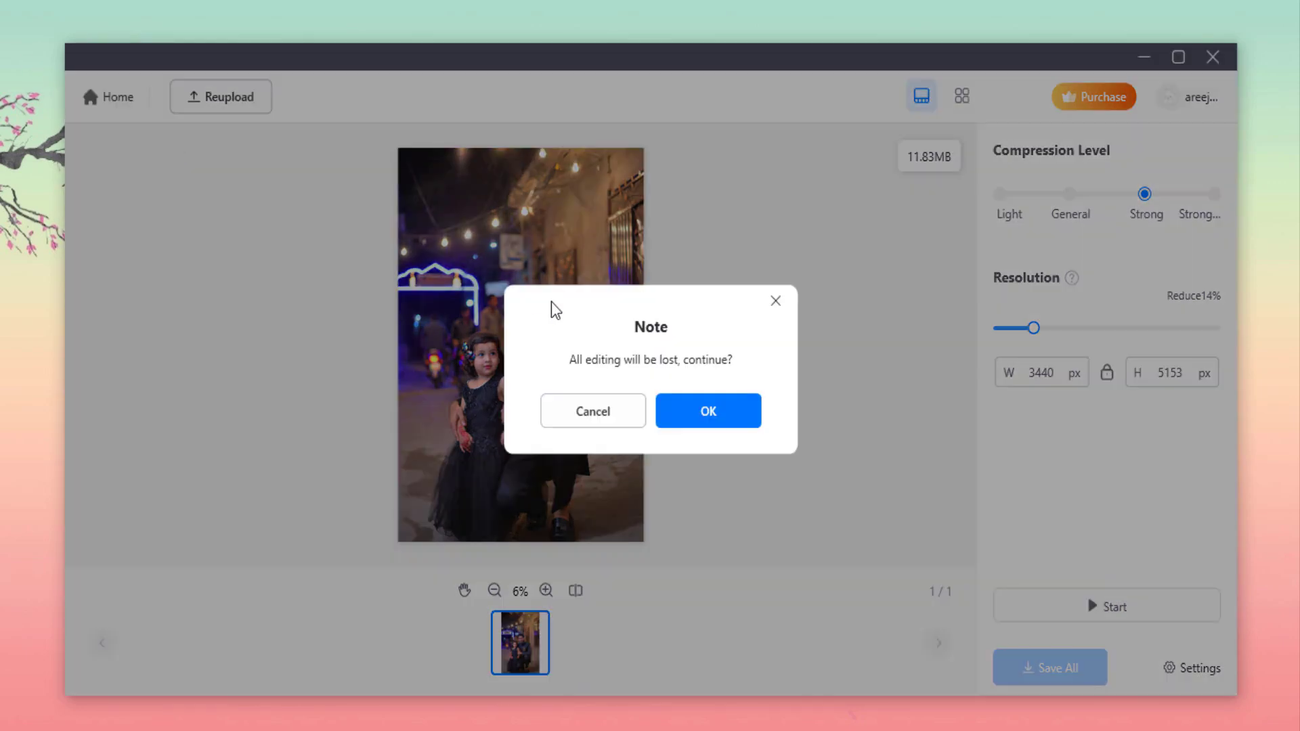
# Discard the compression edits and list the three pinned tools under Most Used.
pyautogui.click(736, 418)
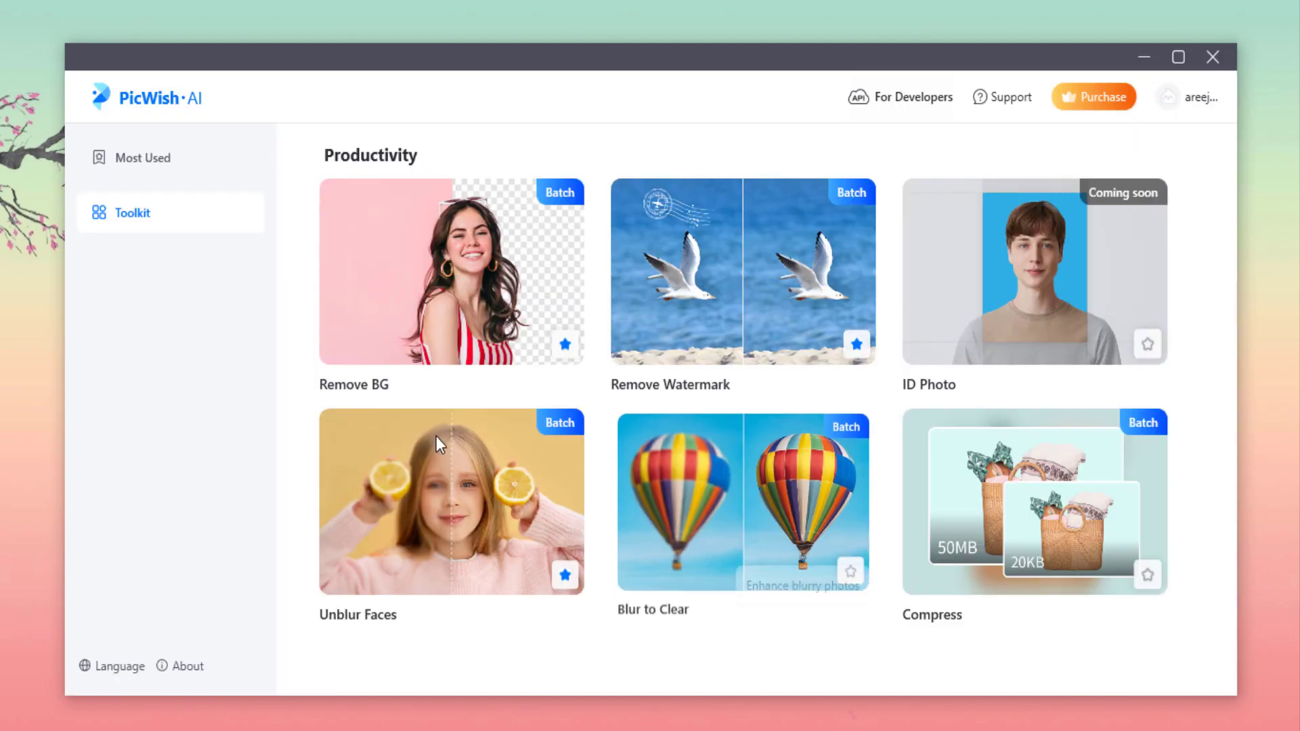
pyautogui.click(203, 167)
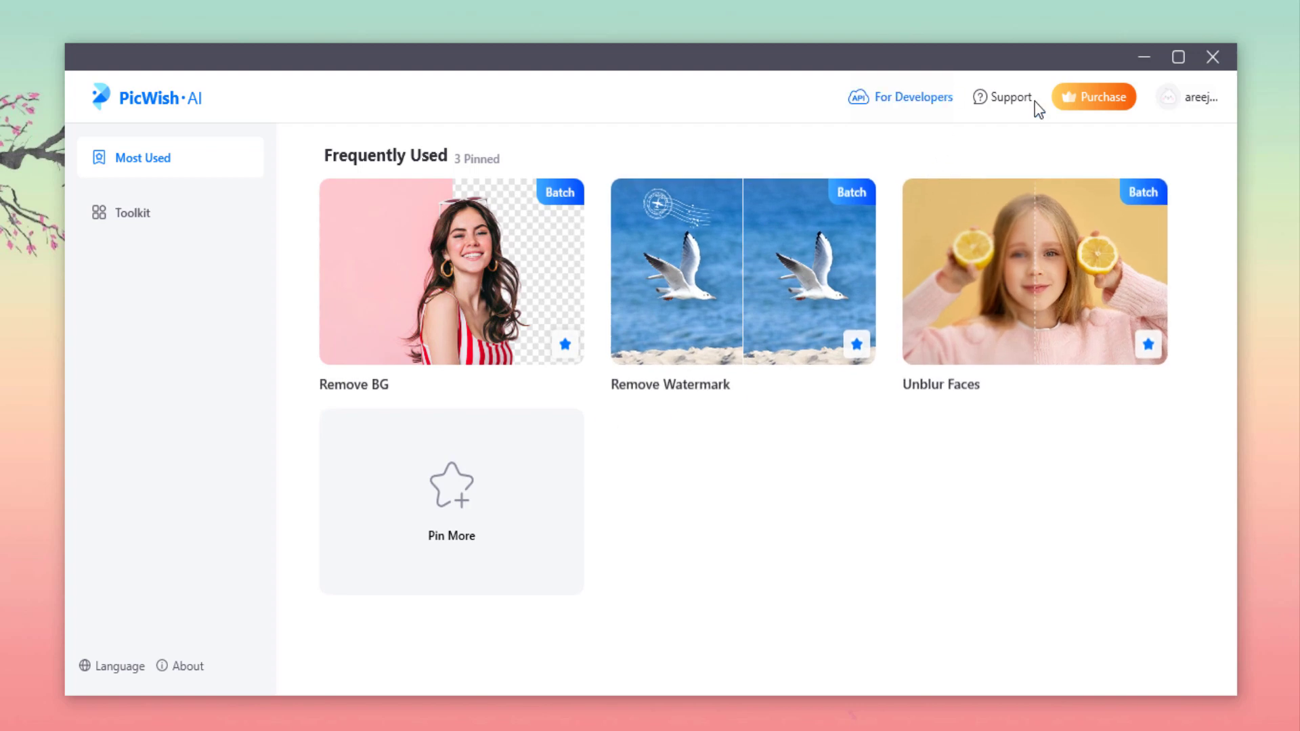
# Review the Enterprise pricing plans: $119 for 5000 images, $209 for 10000.
pyautogui.click(1088, 92)
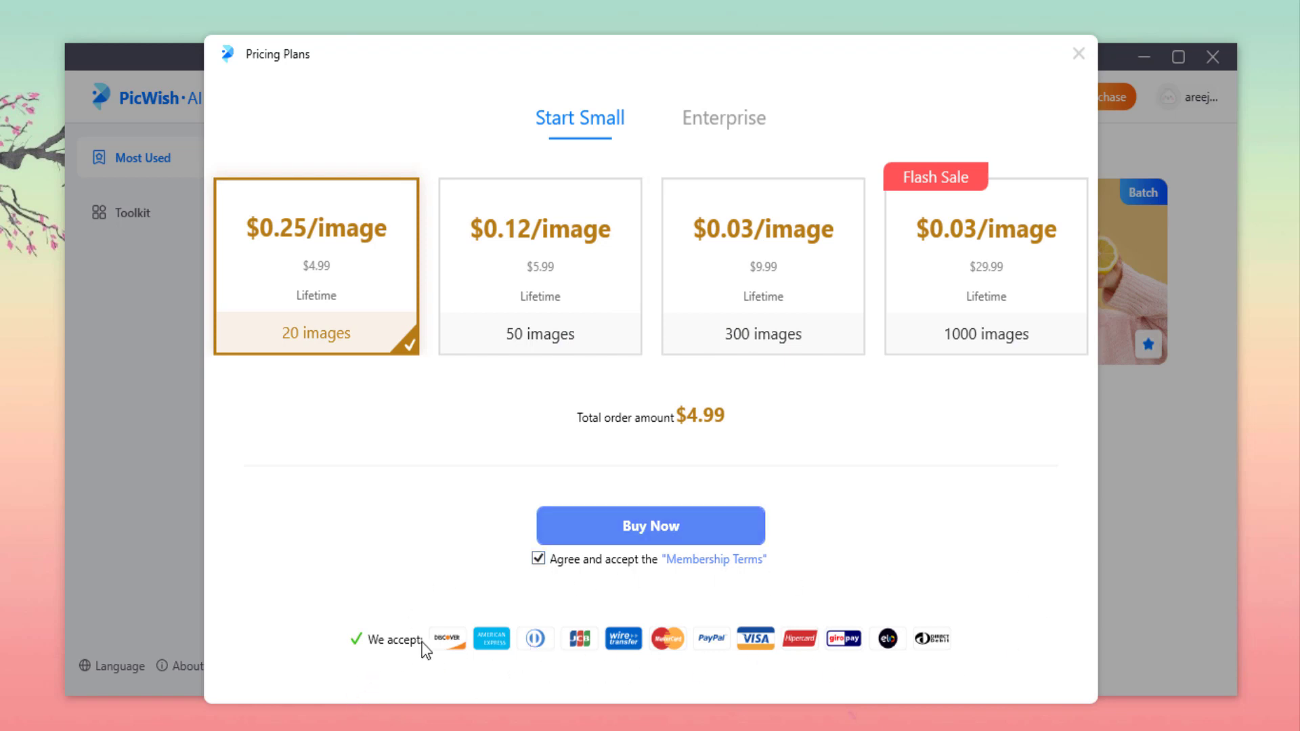
pyautogui.click(747, 112)
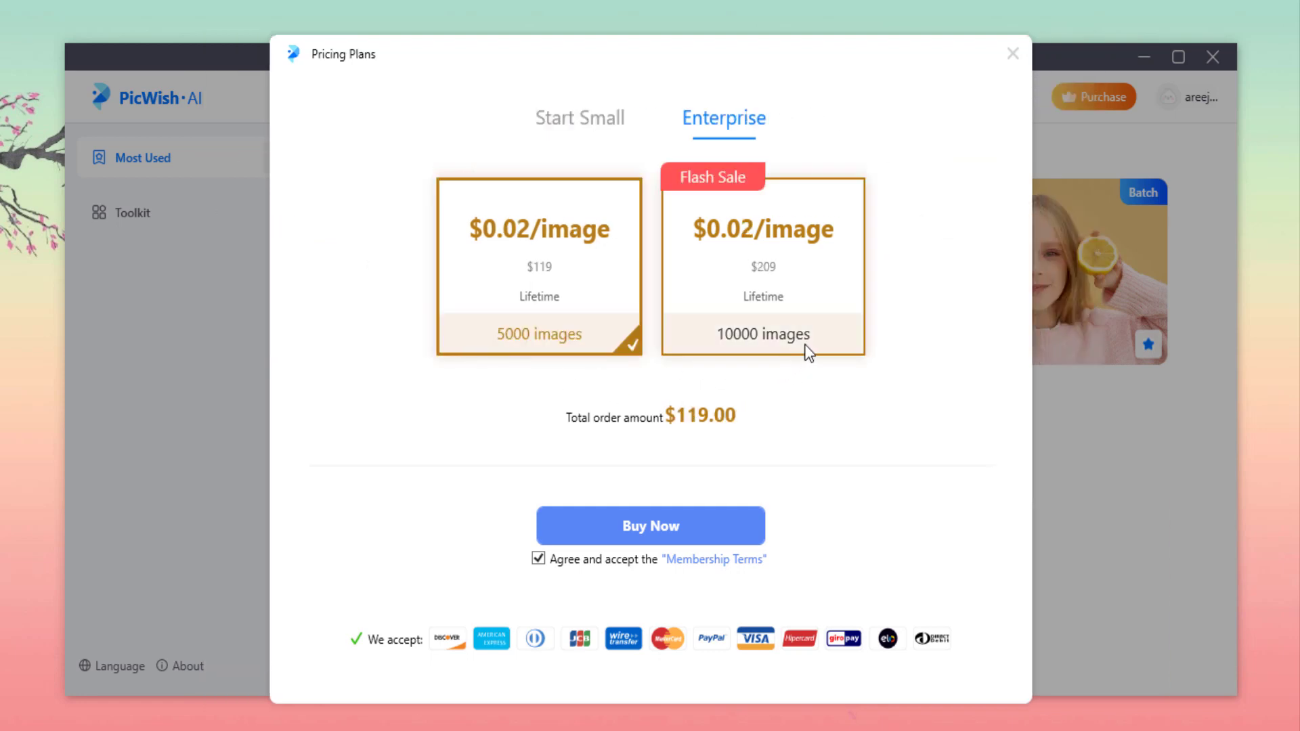
# Dismiss the Pricing Plans window, returning to the Frequently Used page with Remove BG pinned.
pyautogui.click(1012, 53)
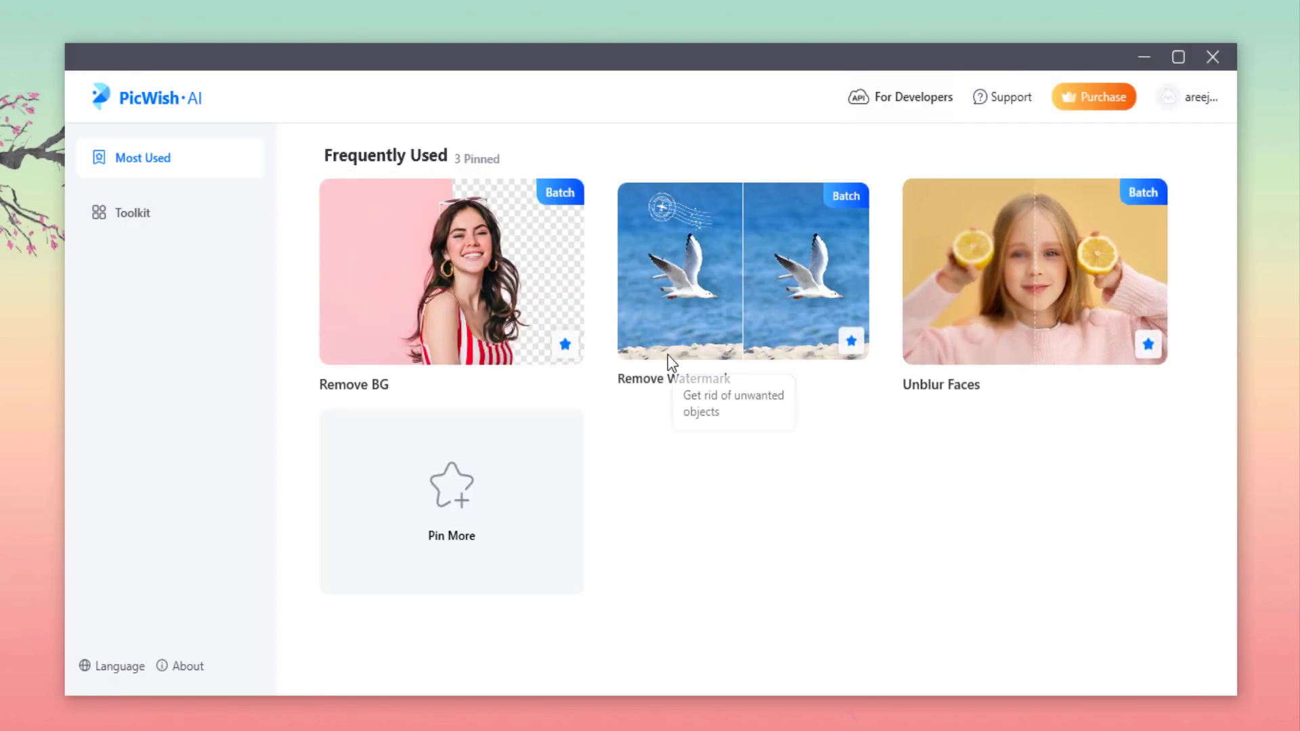